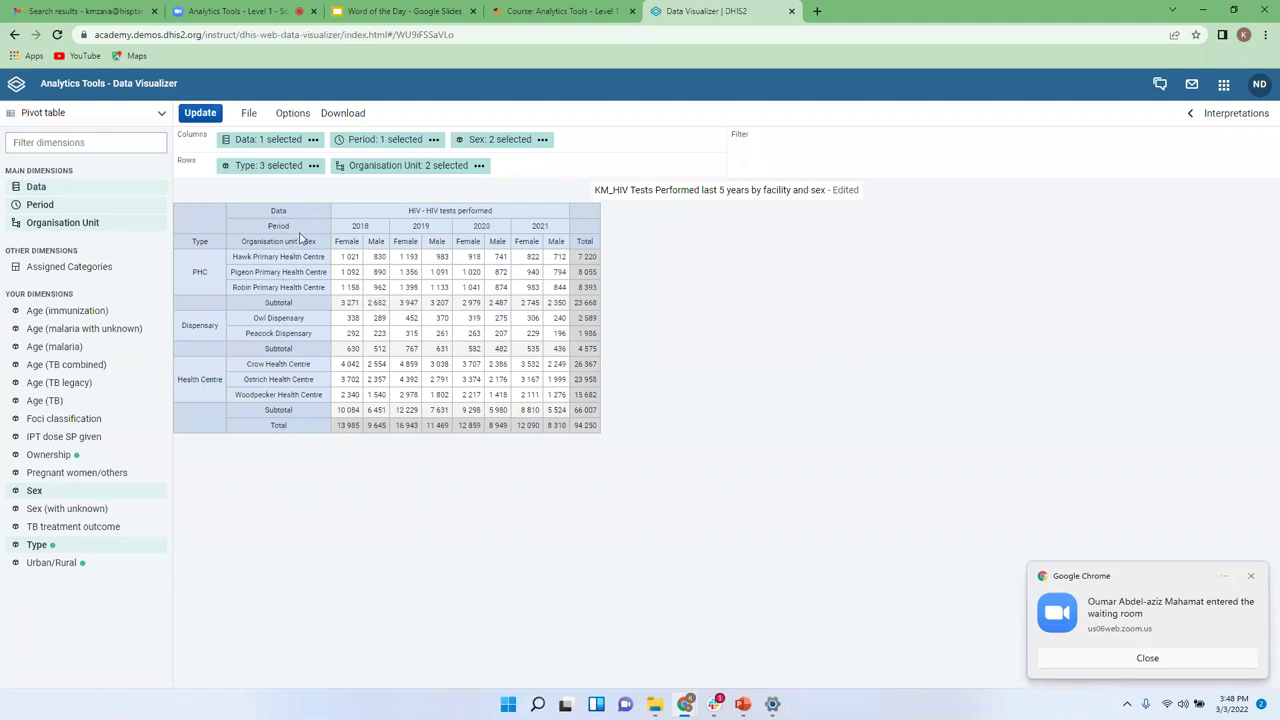
# Turn on display of the organisation unit hierarchy in the pivot table's style options and update the table.
pyautogui.click(293, 114)
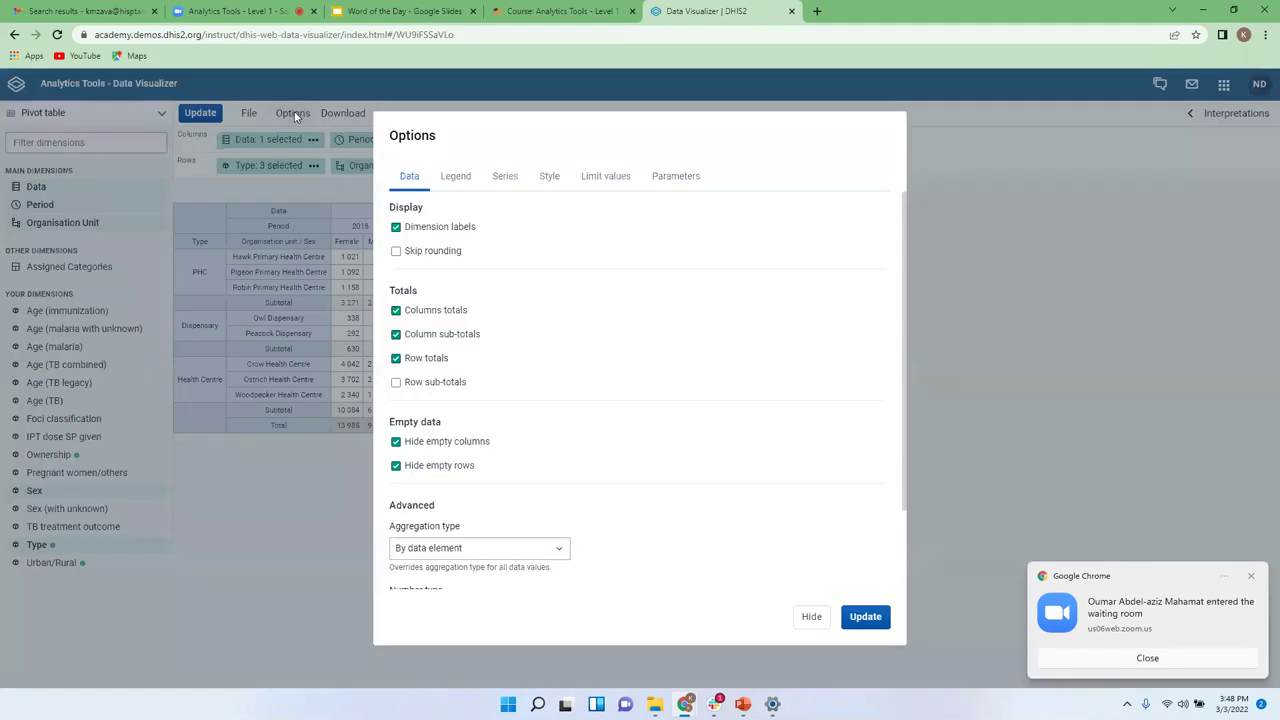
pyautogui.click(550, 177)
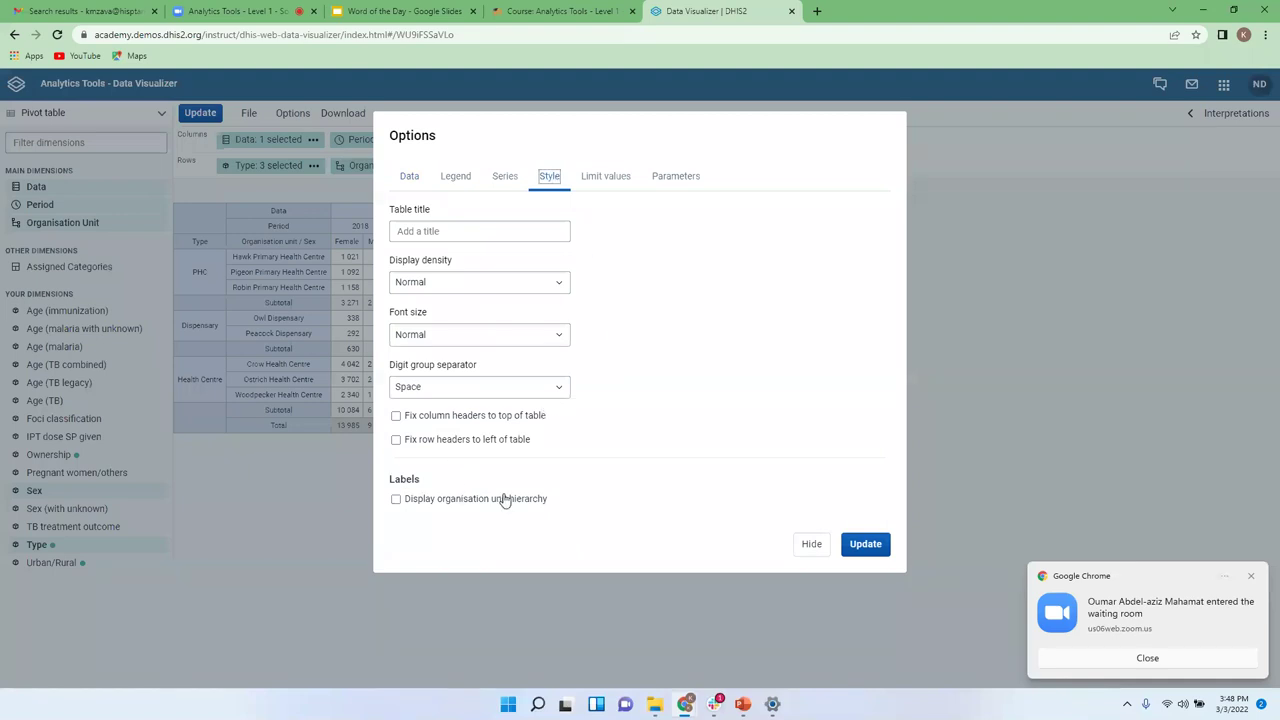
pyautogui.click(396, 500)
pyautogui.click(862, 548)
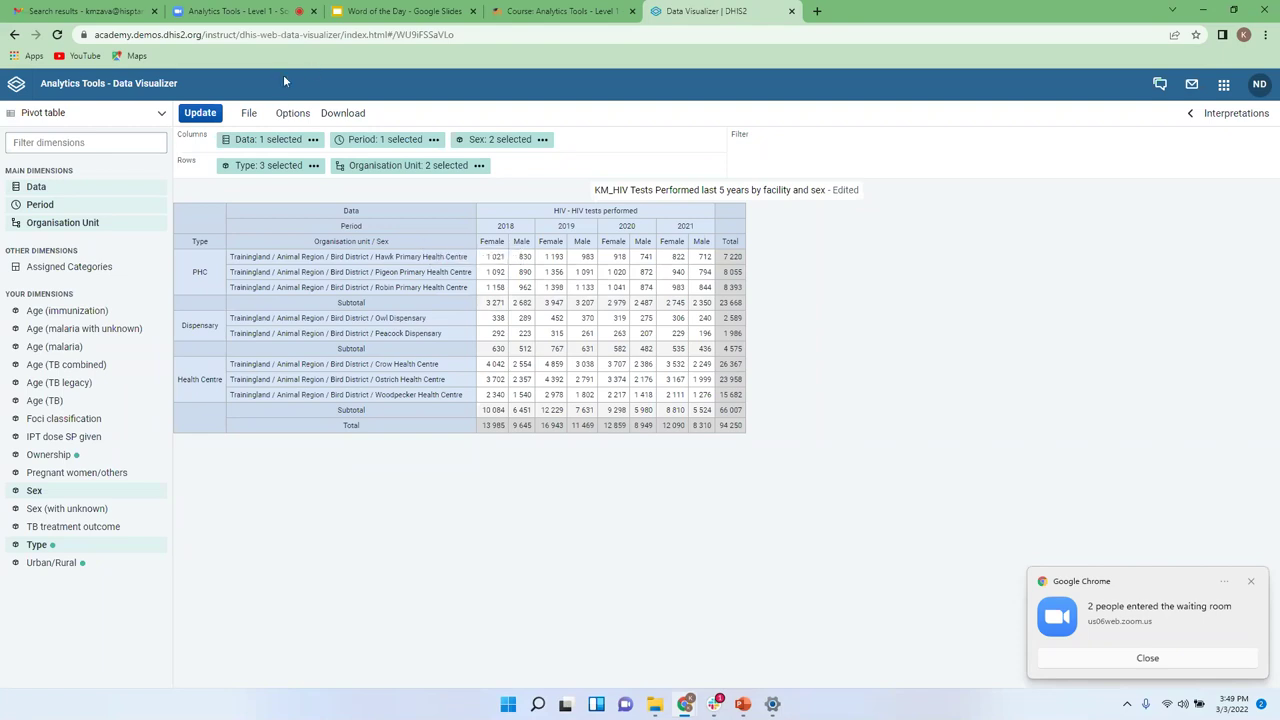
# Add the table title "HIV Tests Performed last 5 years" in the style options and update the table.
pyautogui.click(293, 114)
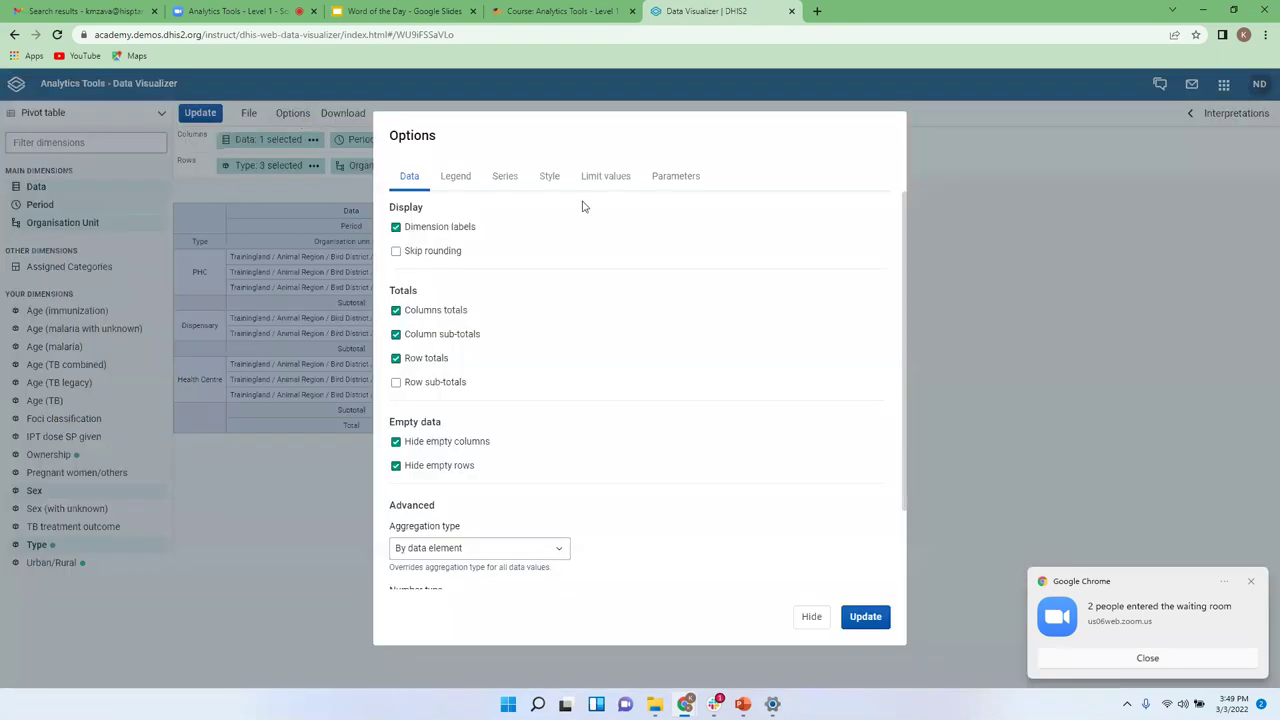
pyautogui.click(549, 176)
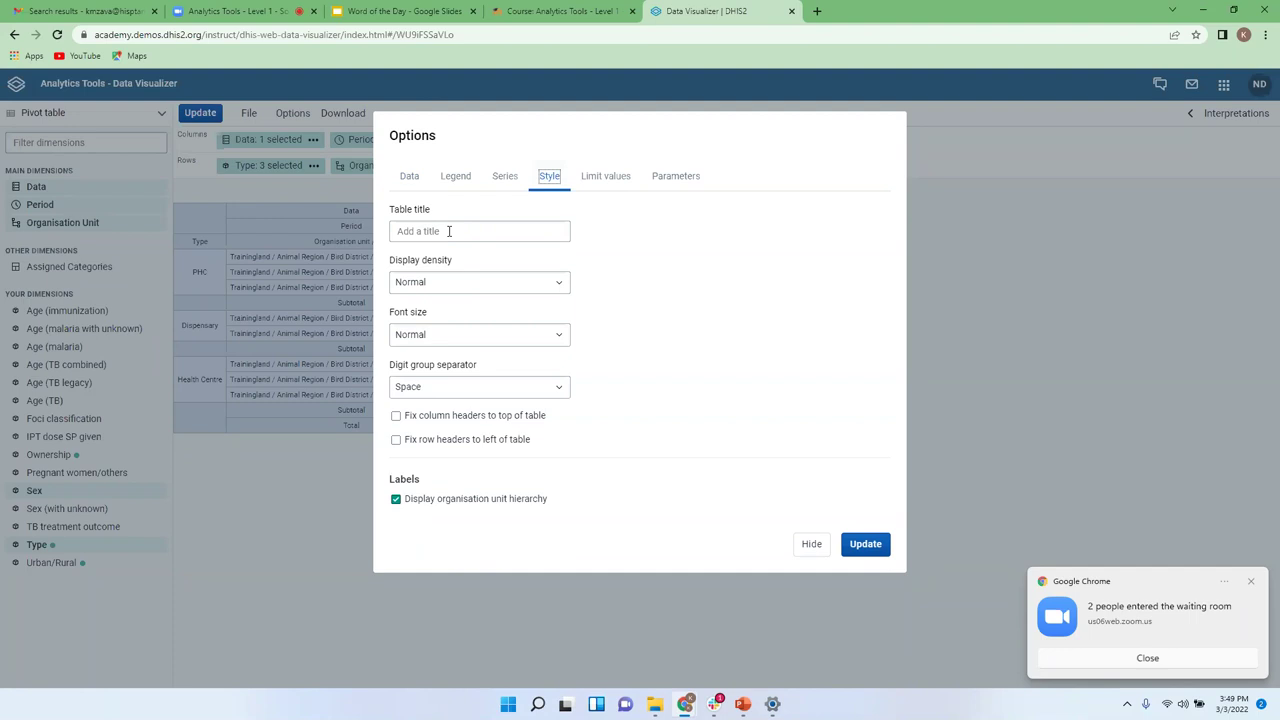
pyautogui.click(449, 231)
pyautogui.write('HIV Tests P')
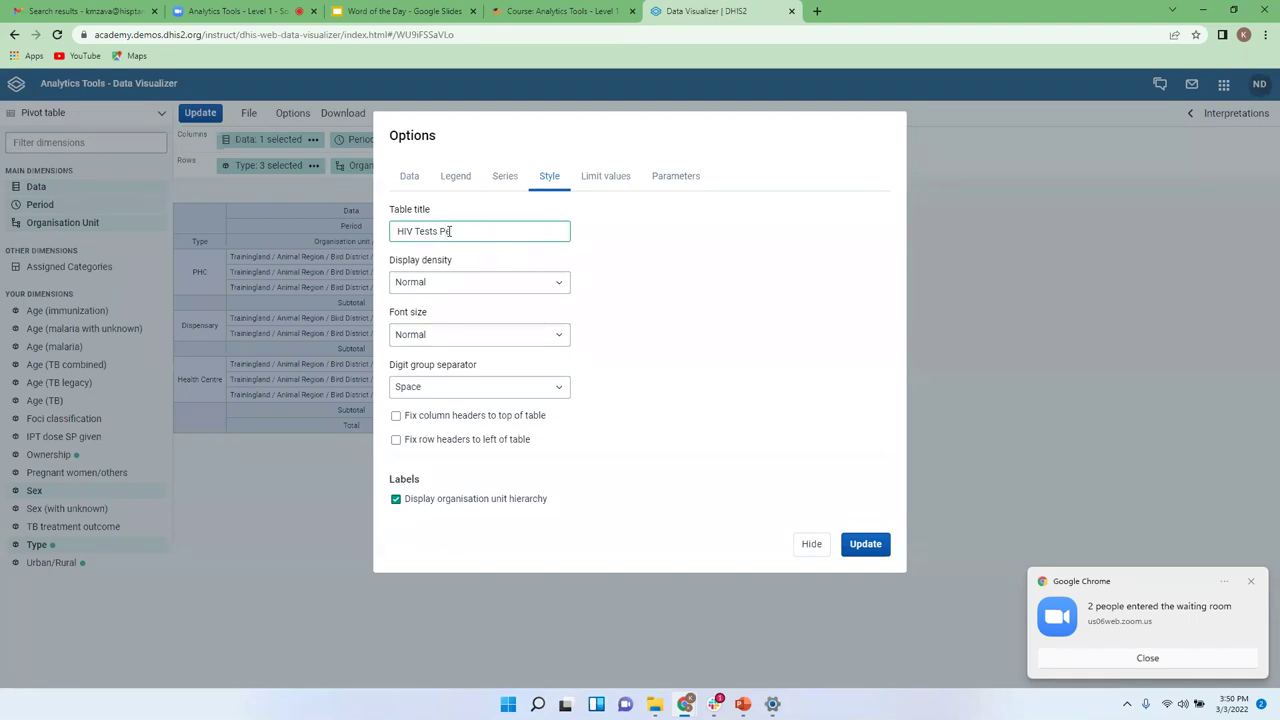
pyautogui.write('erformed last 5 years')
pyautogui.click(866, 544)
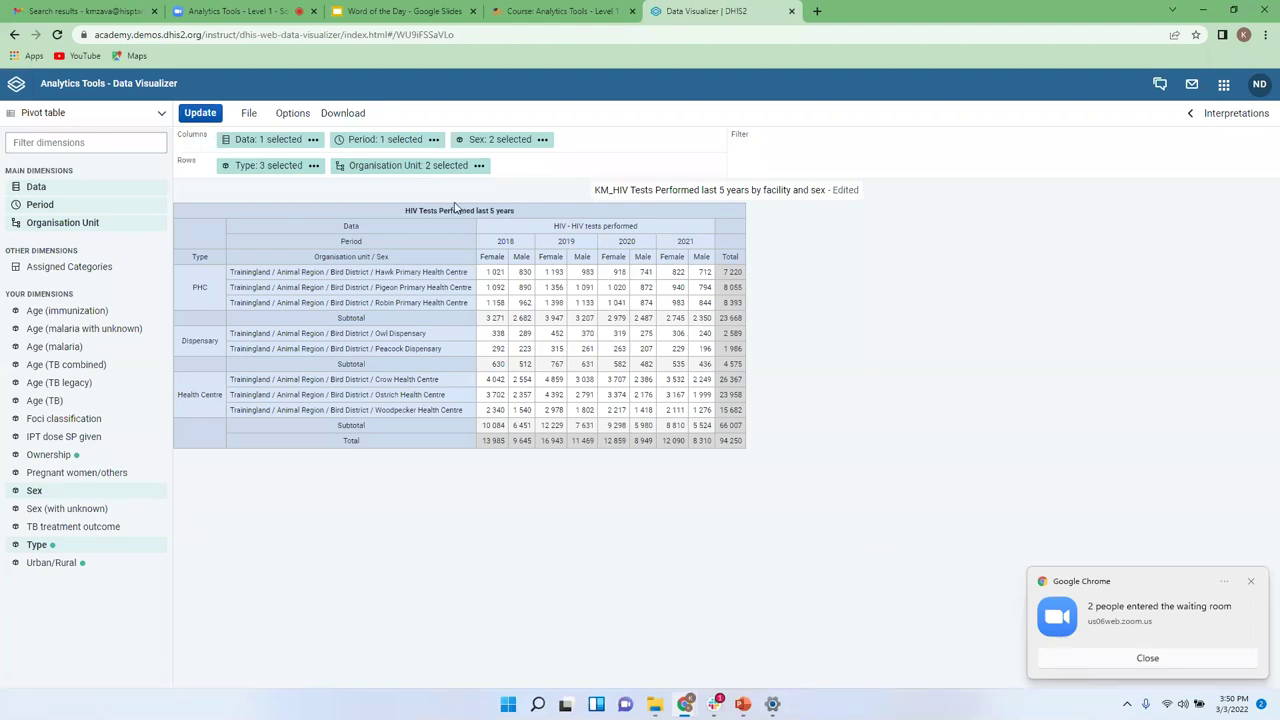
# Set the table's digit group separator to None and update the table.
pyautogui.click(293, 112)
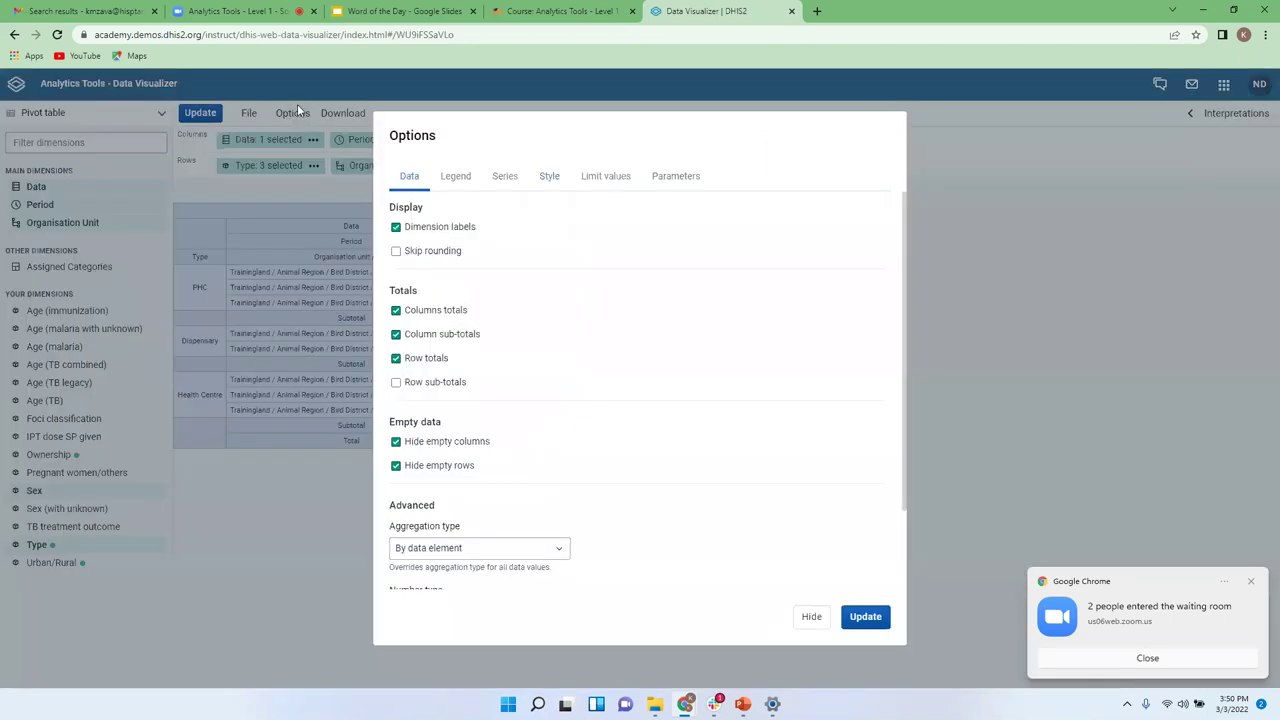
pyautogui.click(556, 177)
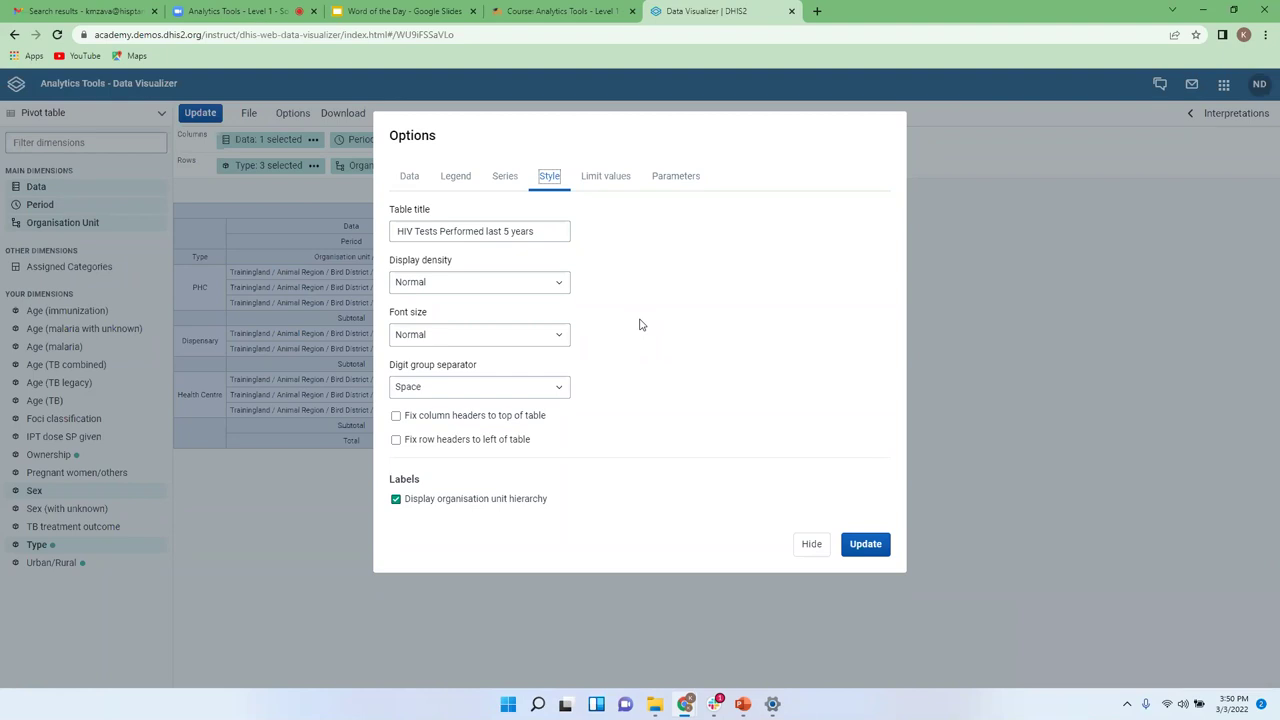
pyautogui.click(433, 389)
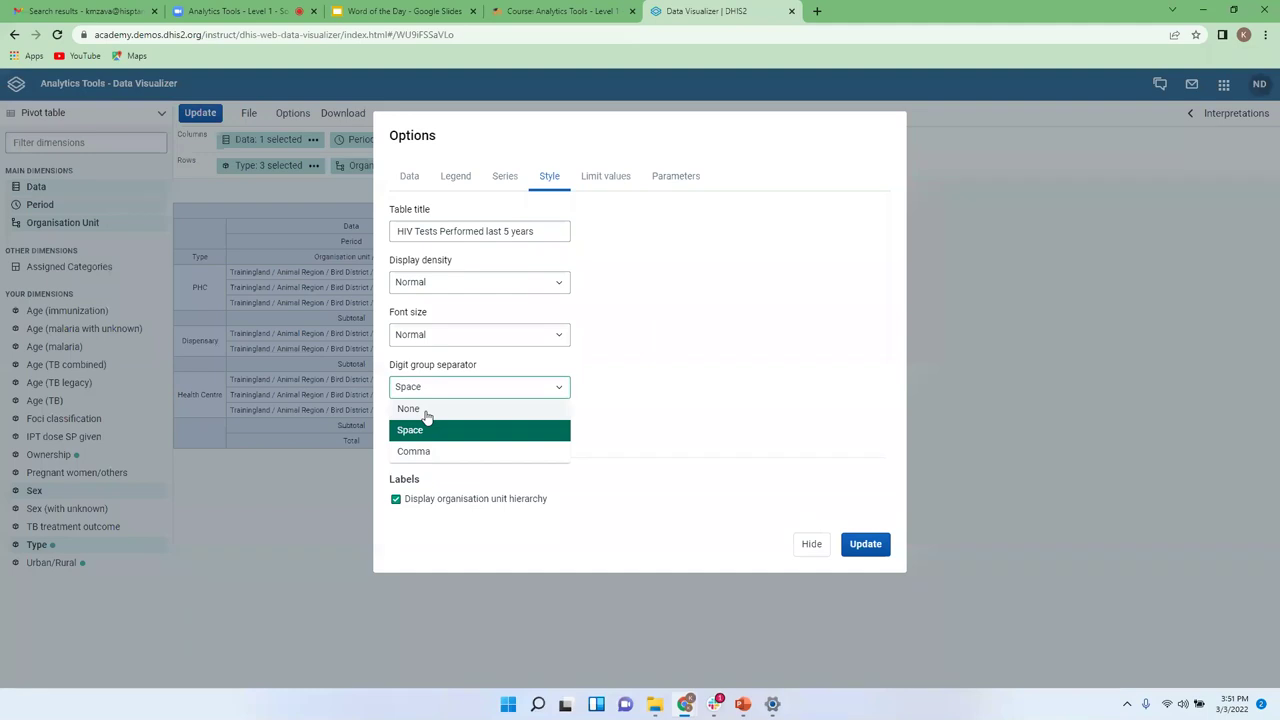
pyautogui.click(427, 416)
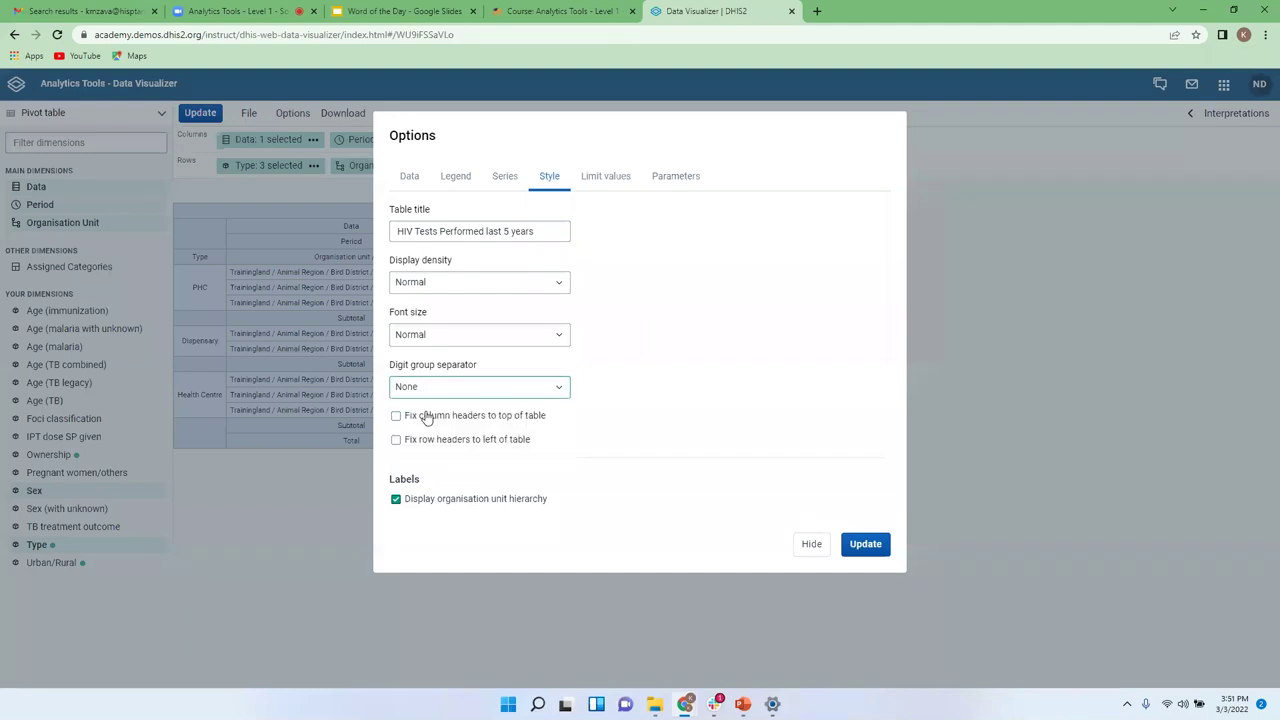
pyautogui.click(865, 544)
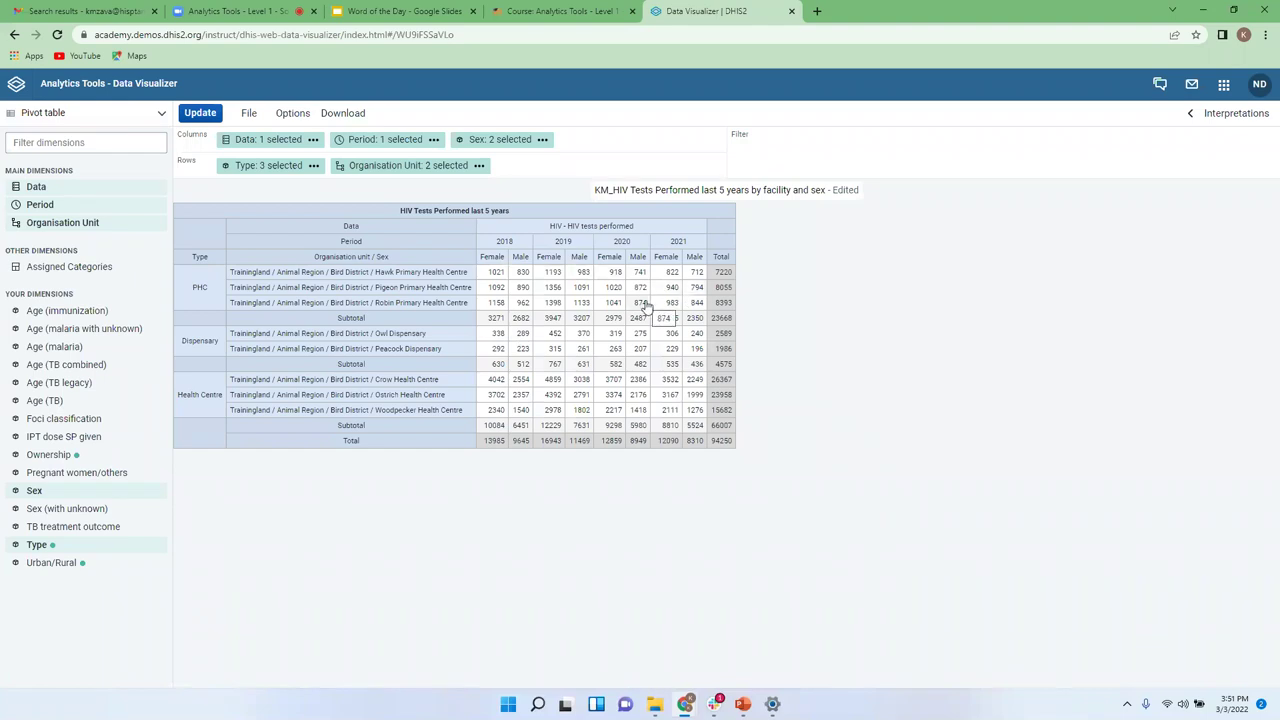
# Switch the table's digit group separator back to Space and update the table.
pyautogui.click(290, 115)
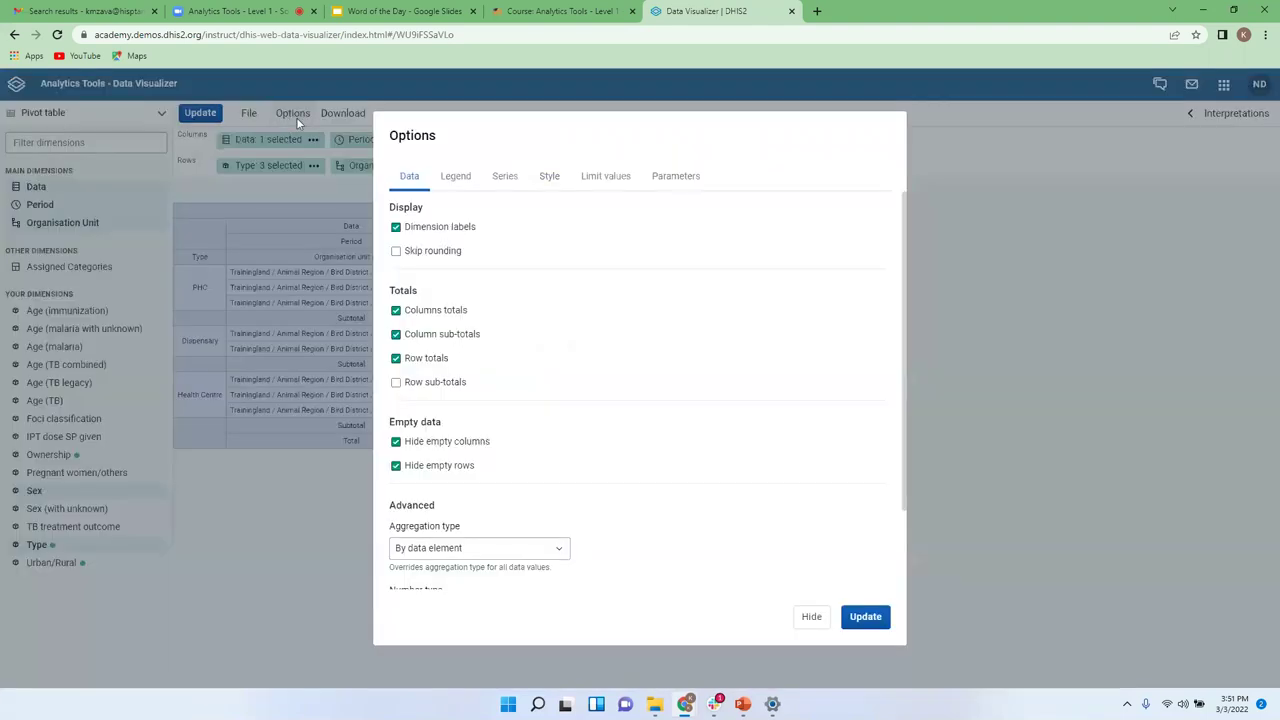
pyautogui.click(551, 184)
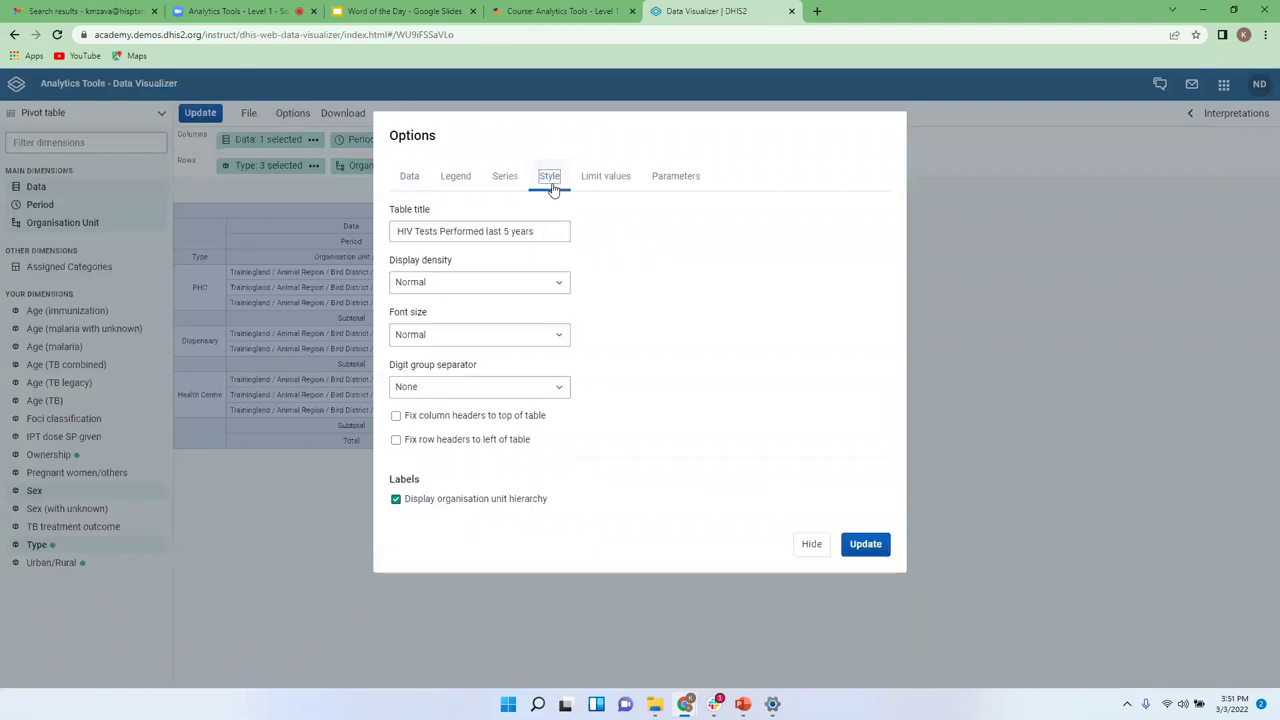
pyautogui.click(442, 386)
pyautogui.click(410, 430)
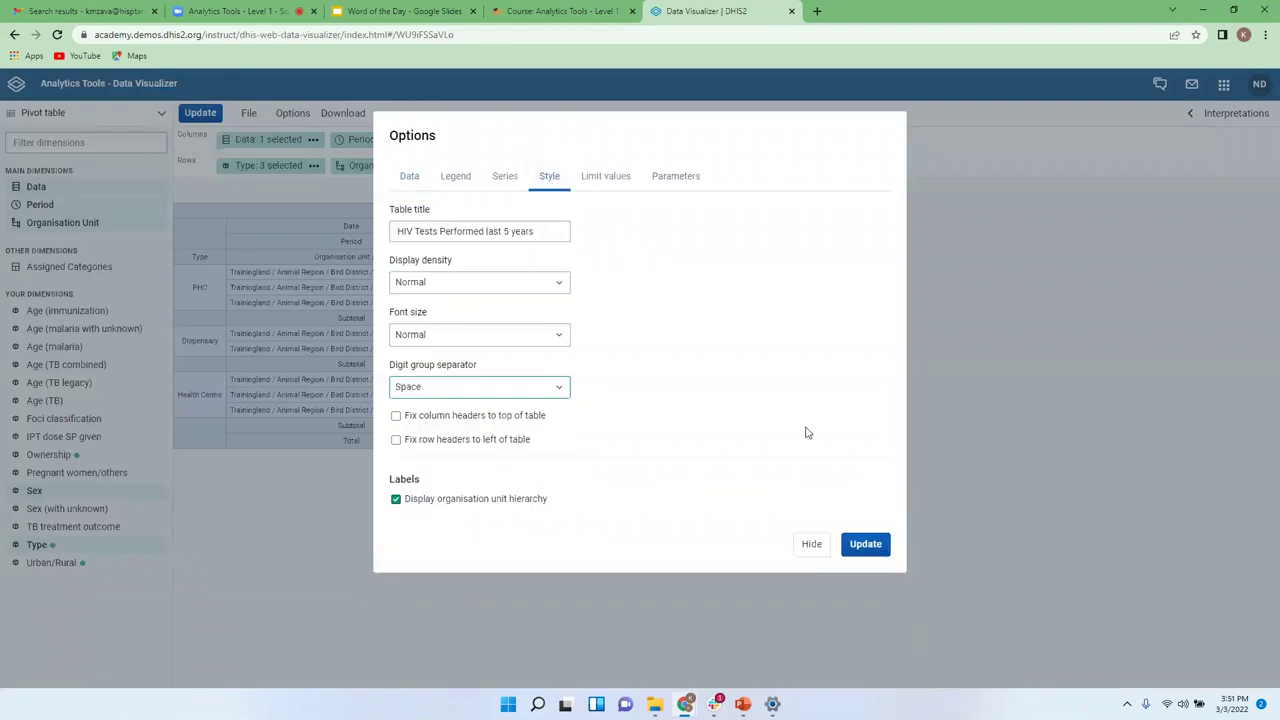
pyautogui.click(866, 545)
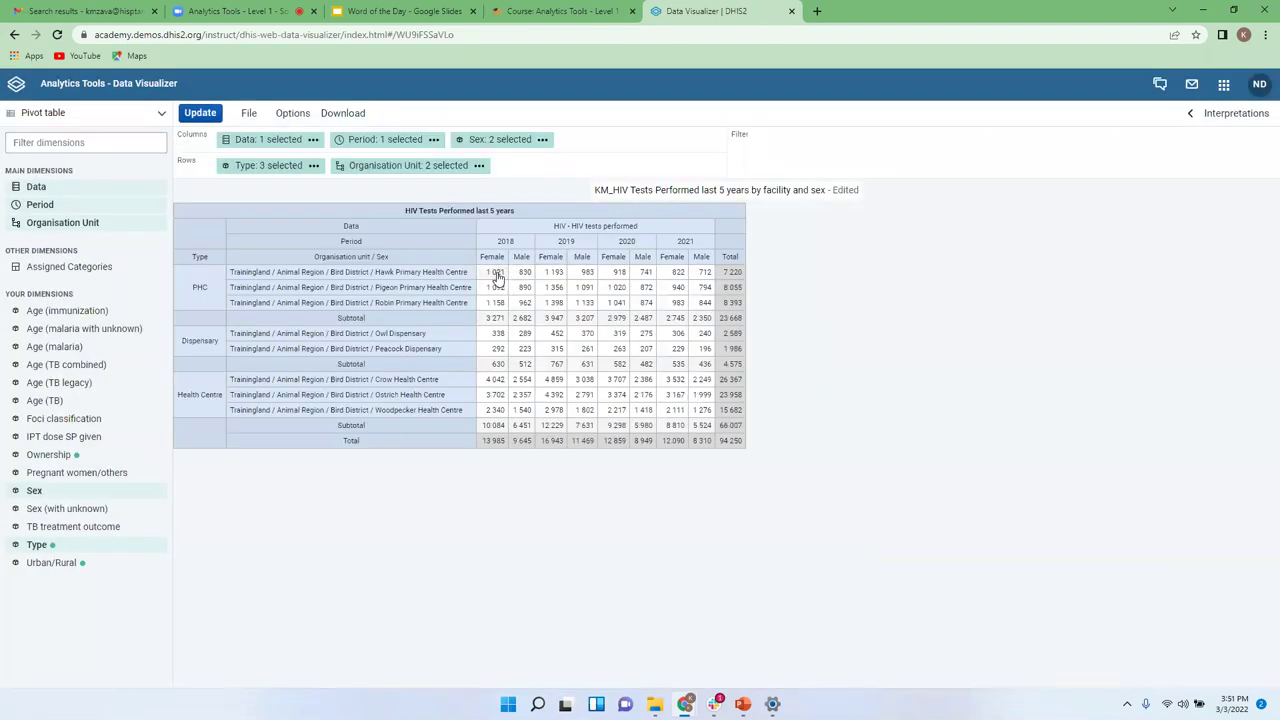
# Set the table's digit group separator to Comma and update the table.
pyautogui.moveTo(497, 277)
pyautogui.click(292, 113)
pyautogui.click(551, 180)
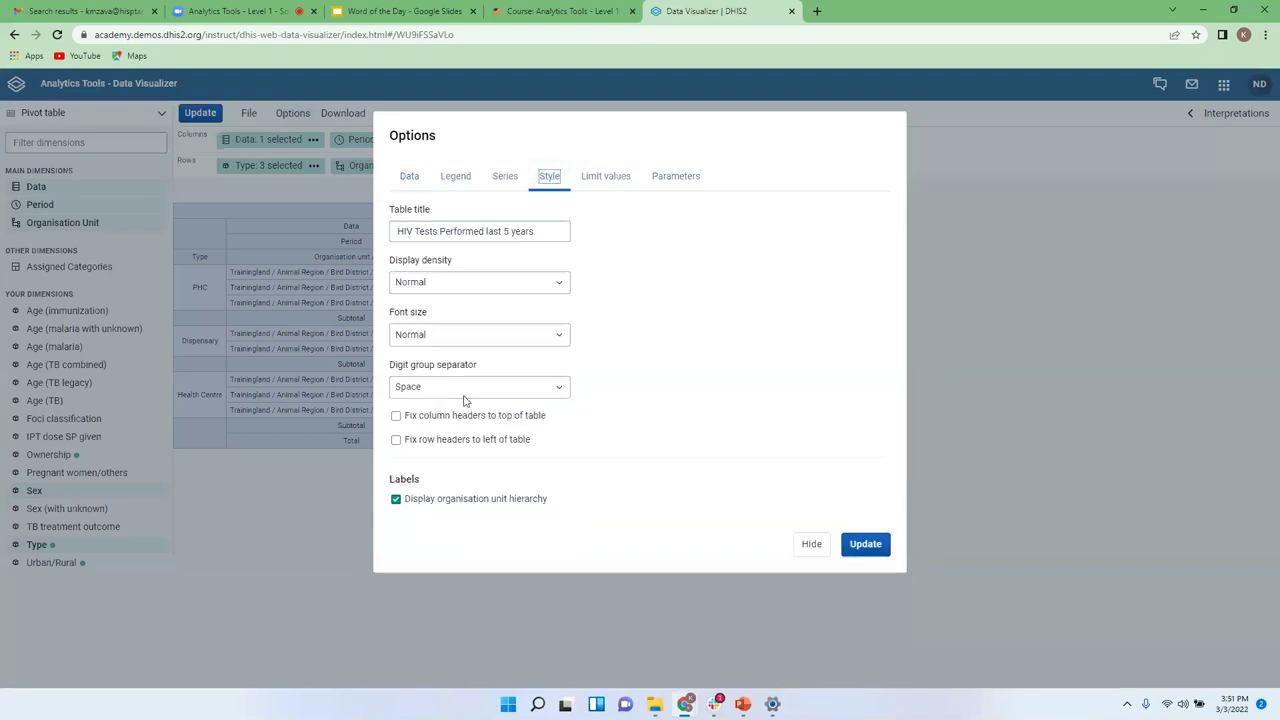
pyautogui.click(486, 399)
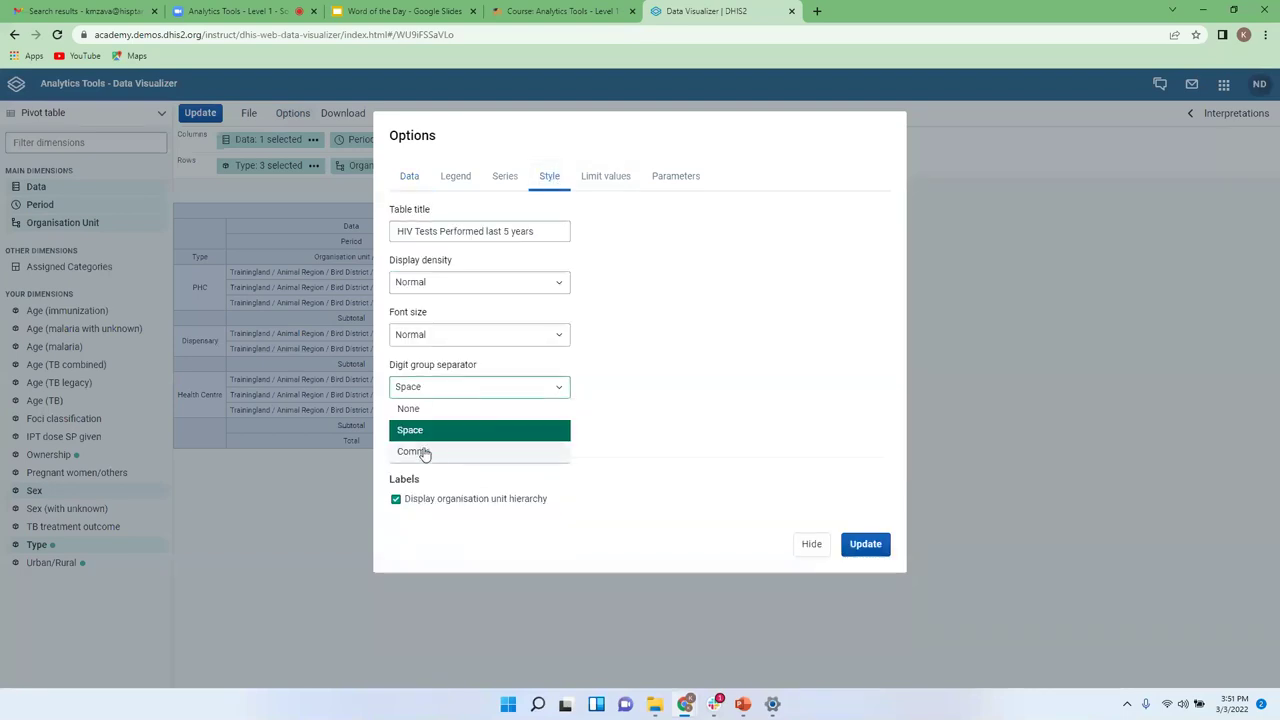
pyautogui.click(428, 450)
pyautogui.click(879, 545)
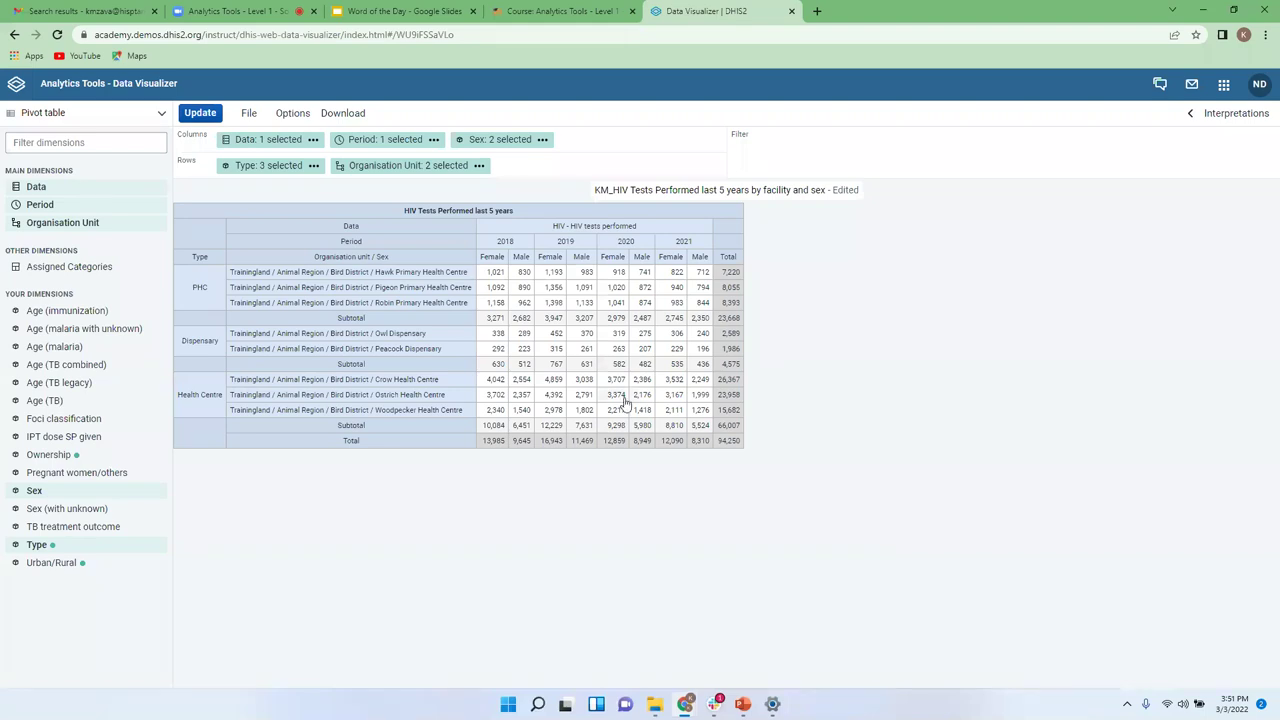
pyautogui.click(288, 113)
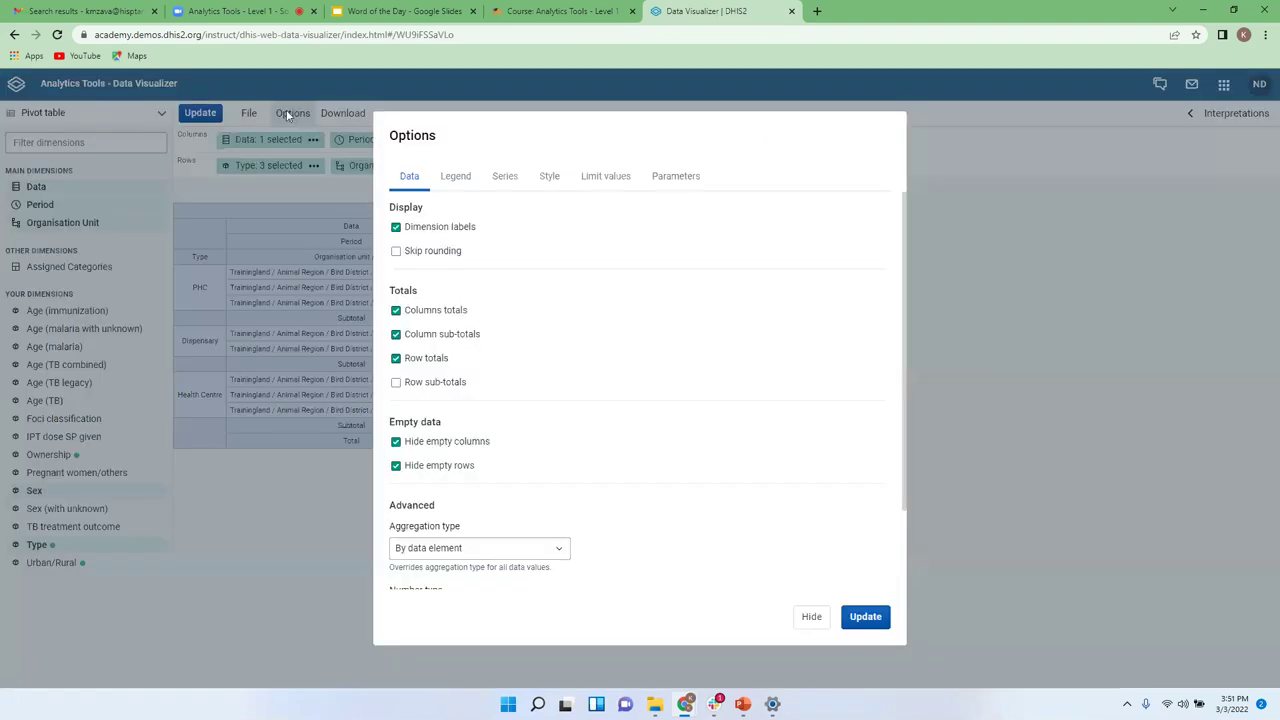
pyautogui.click(552, 178)
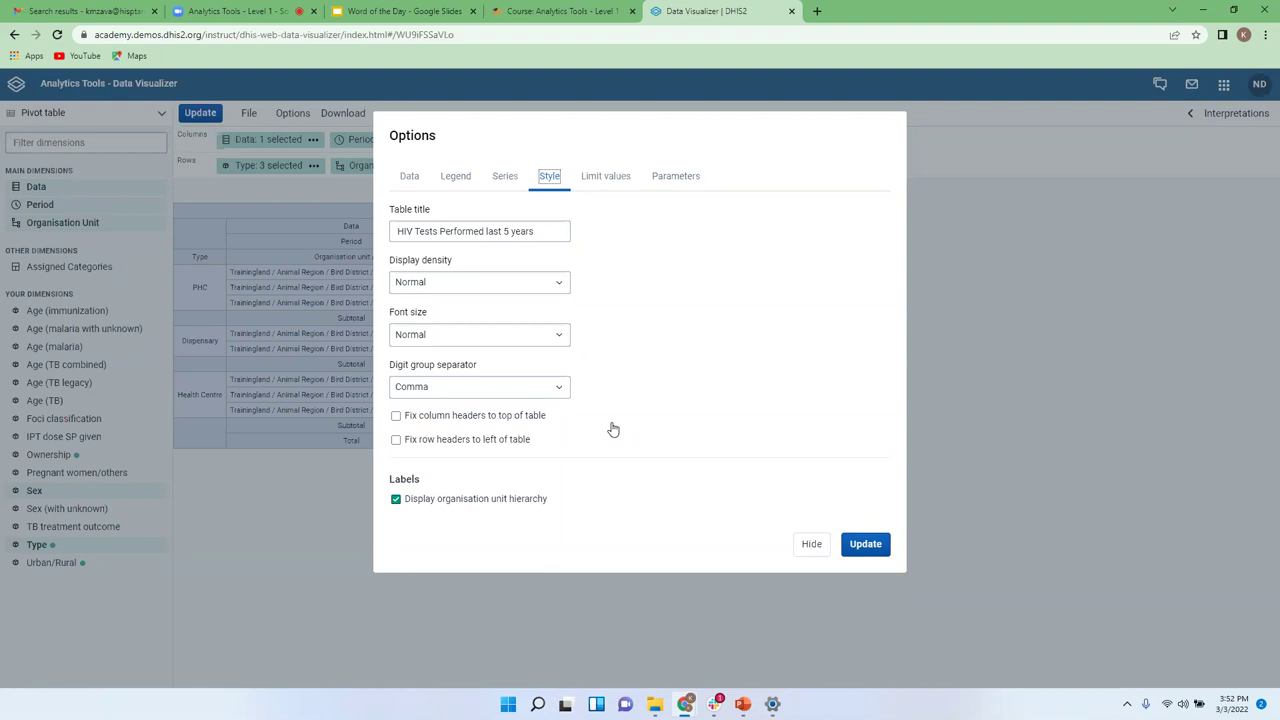
pyautogui.click(811, 544)
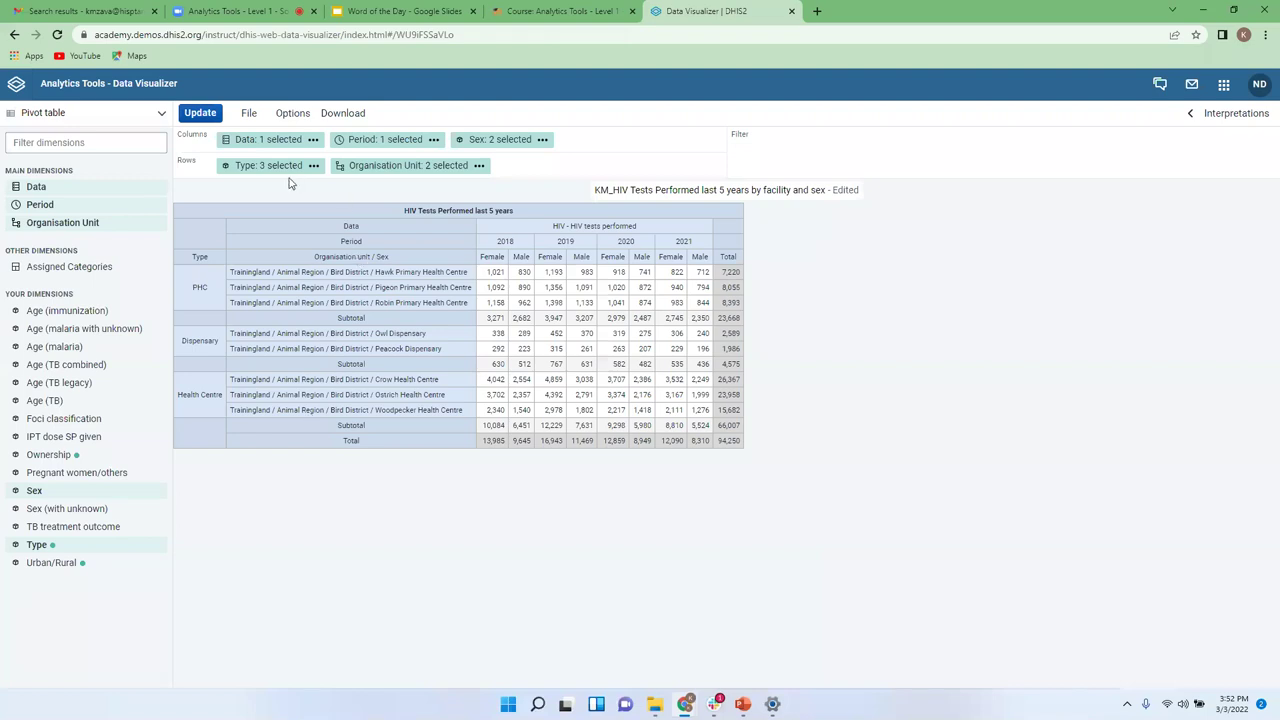
# Deselect Bird District from the organisation units, keeping the Facility level, then update the table and look through its rows.
pyautogui.moveTo(268, 172)
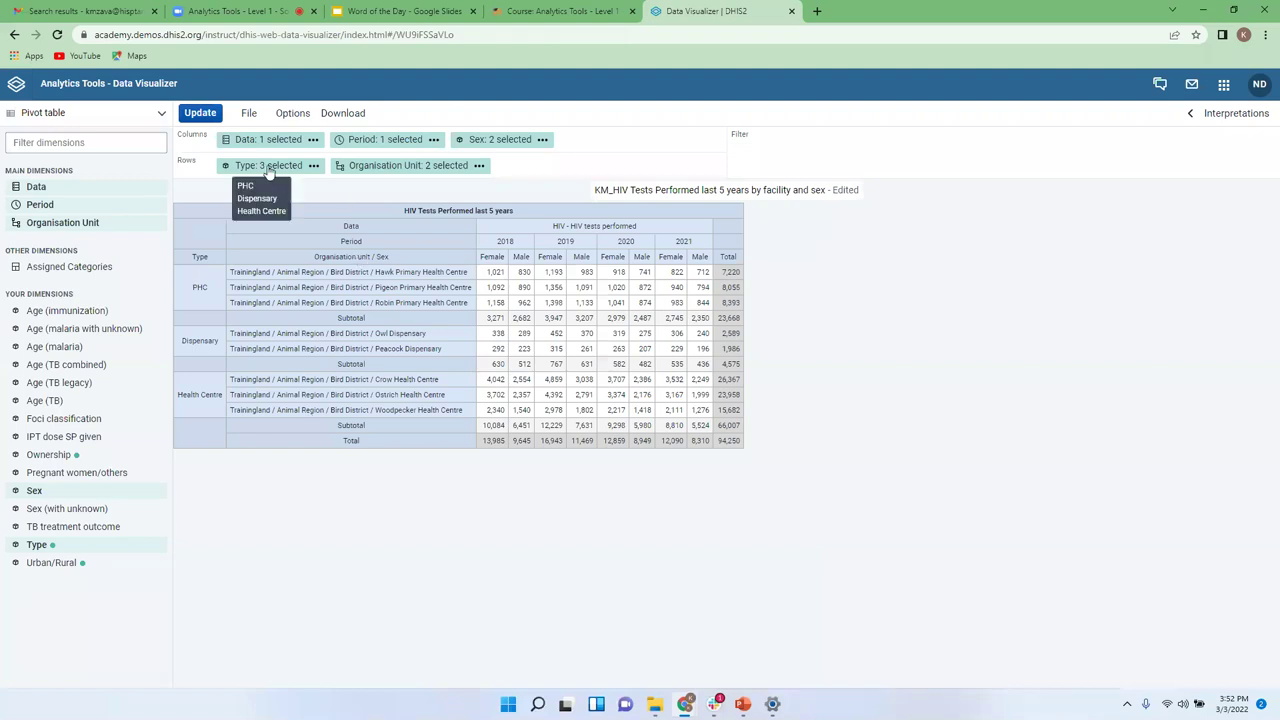
pyautogui.click(381, 167)
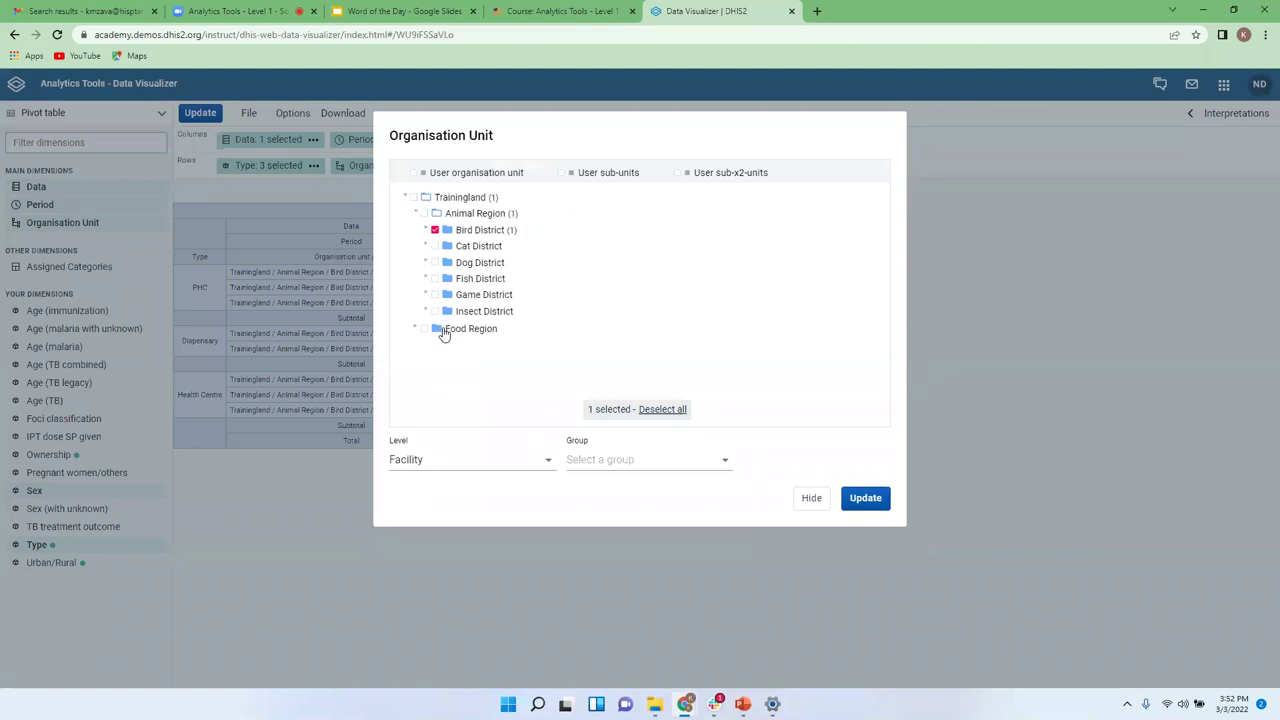
pyautogui.click(435, 231)
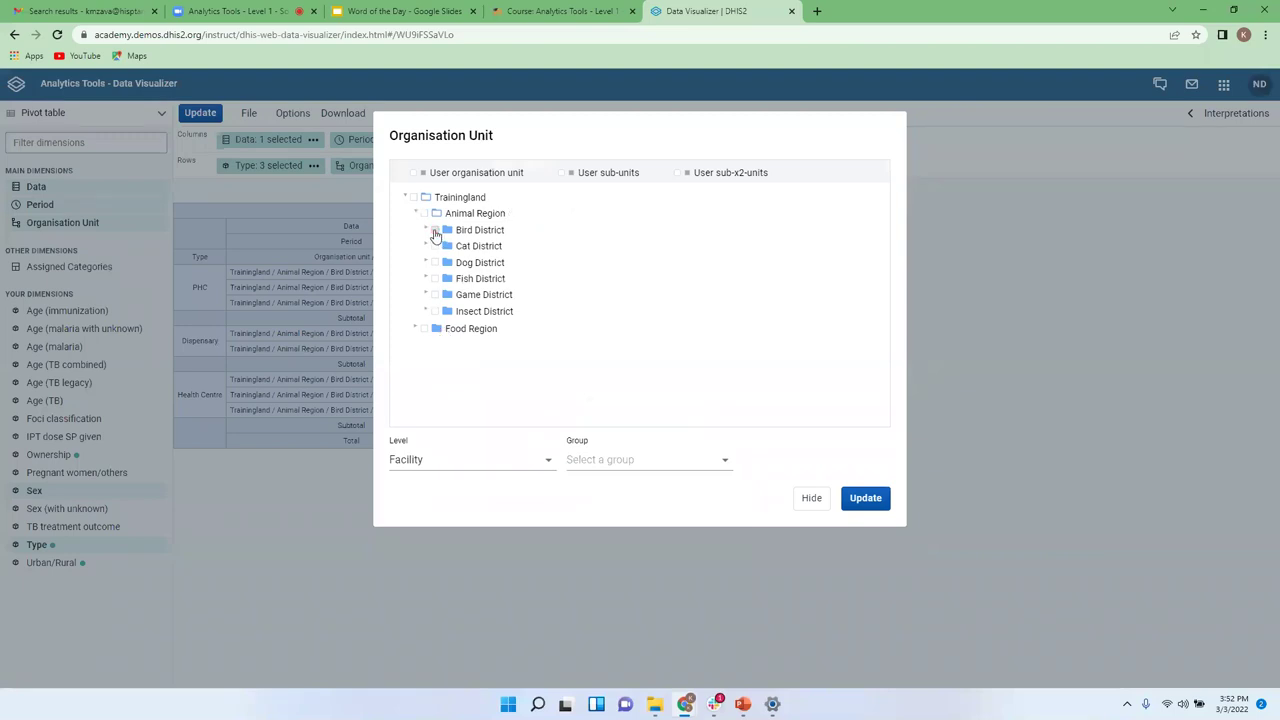
pyautogui.click(864, 498)
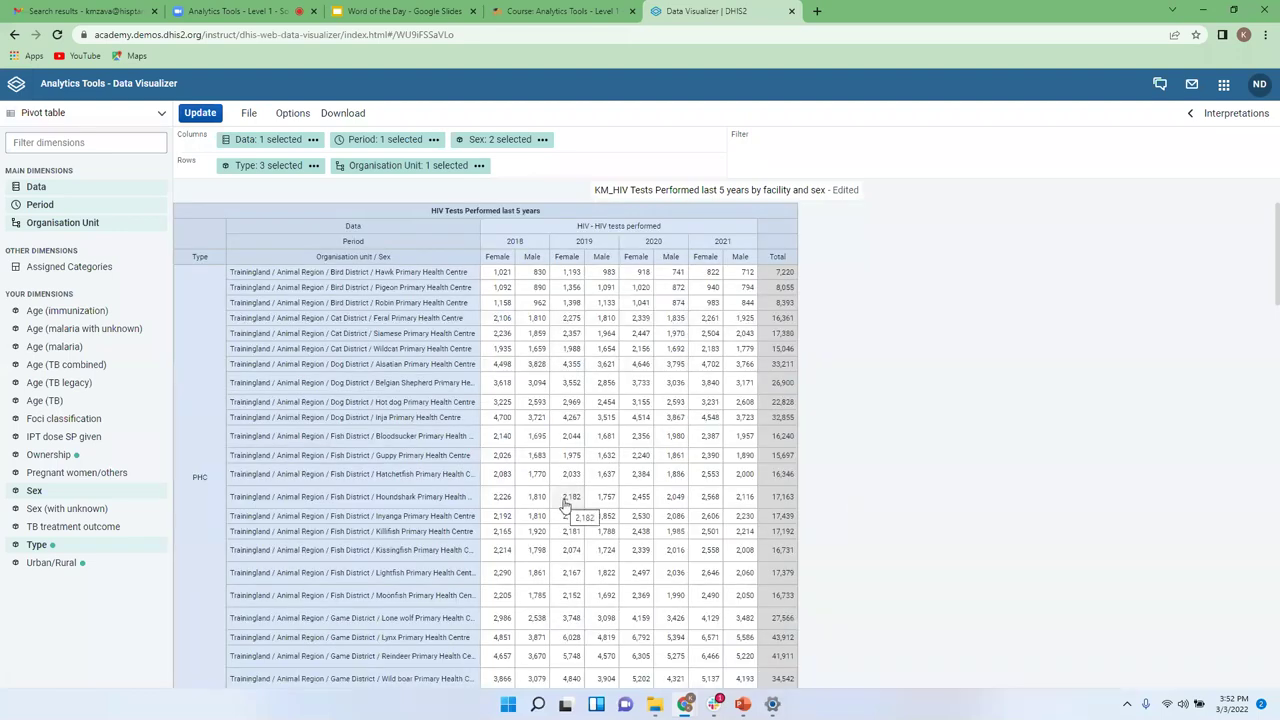
pyautogui.scroll(-15, 565, 507)
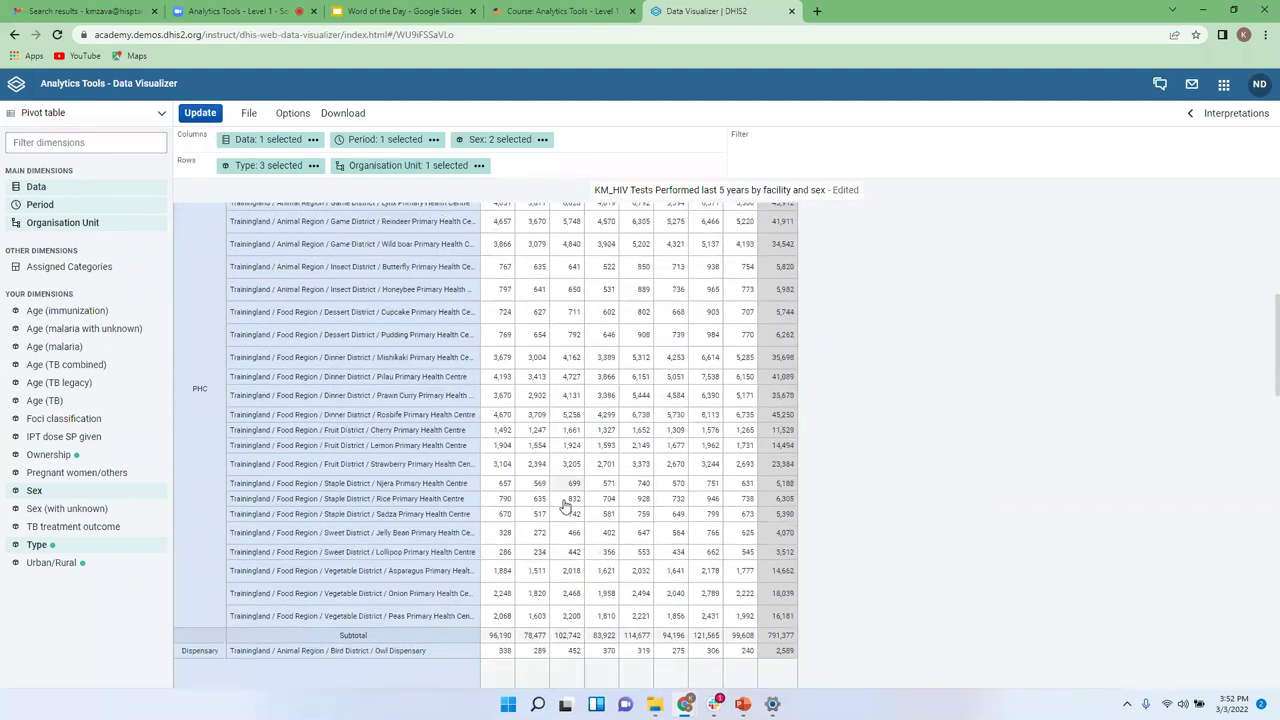
pyautogui.scroll(-15, 565, 507)
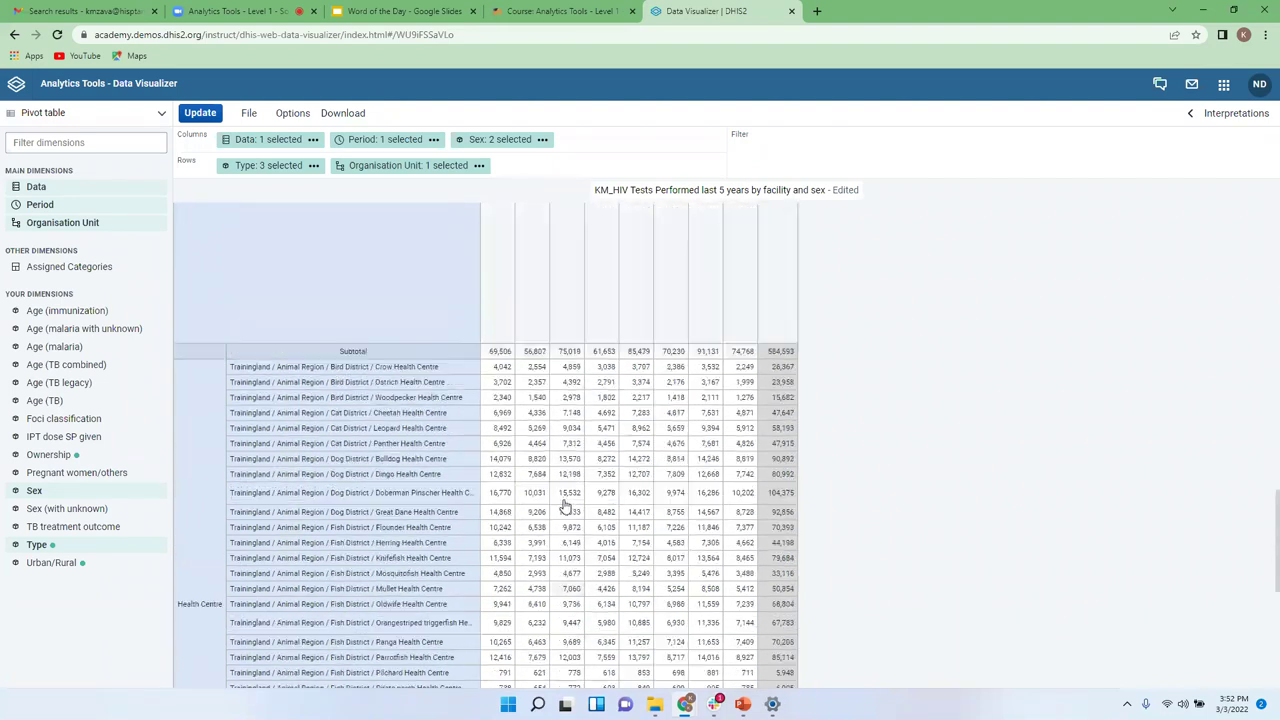
pyautogui.scroll(6, 565, 507)
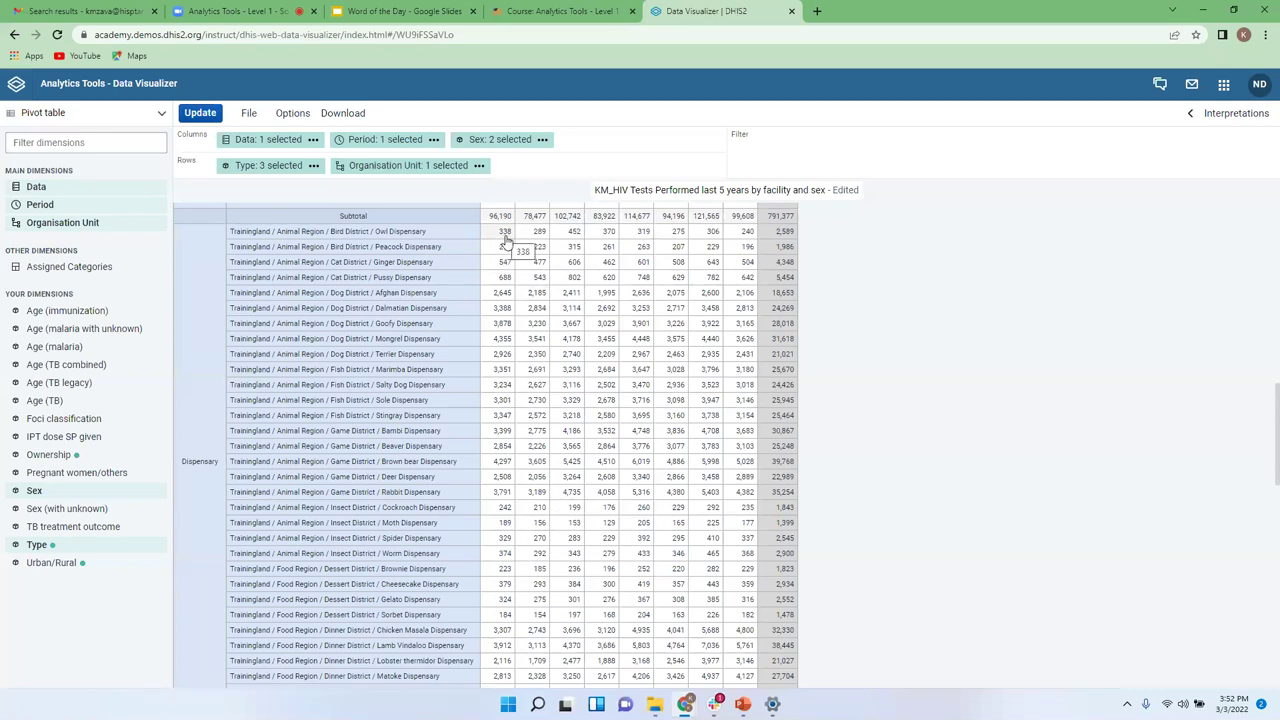
pyautogui.scroll(10, 506, 240)
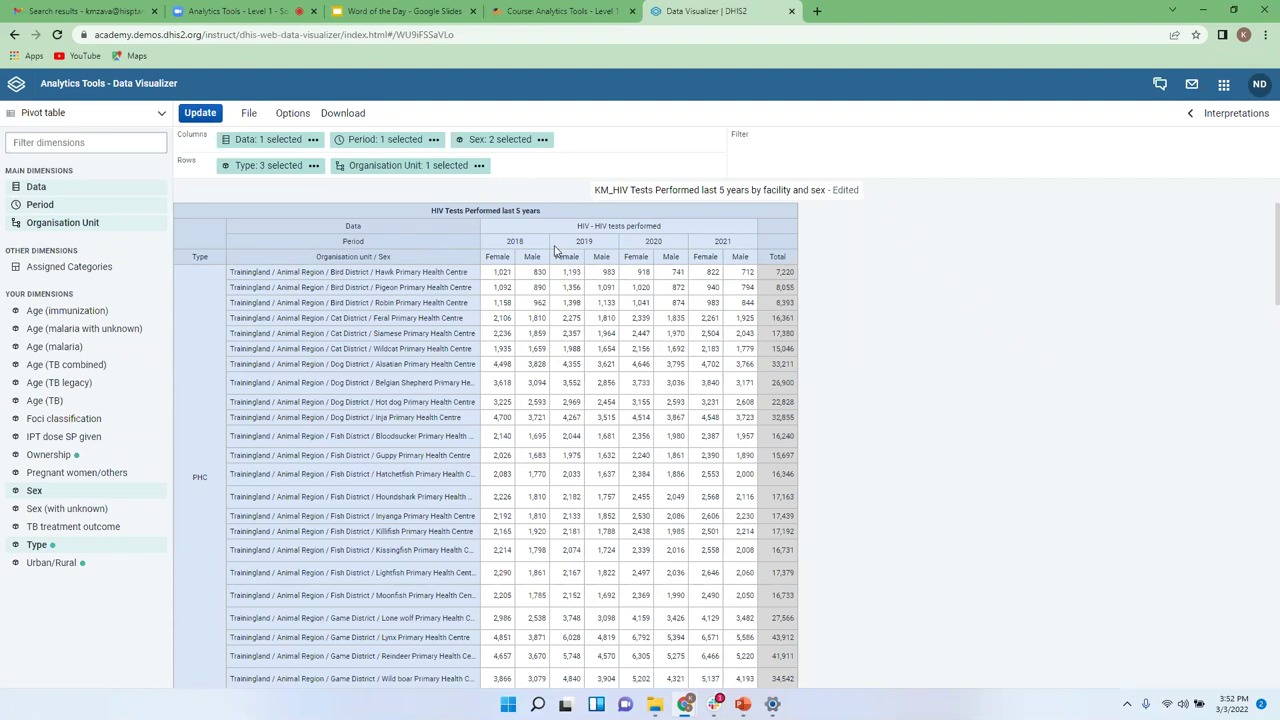
# Fix the column headers to the top of the table, update it, and check the headers further down the rows.
pyautogui.click(288, 115)
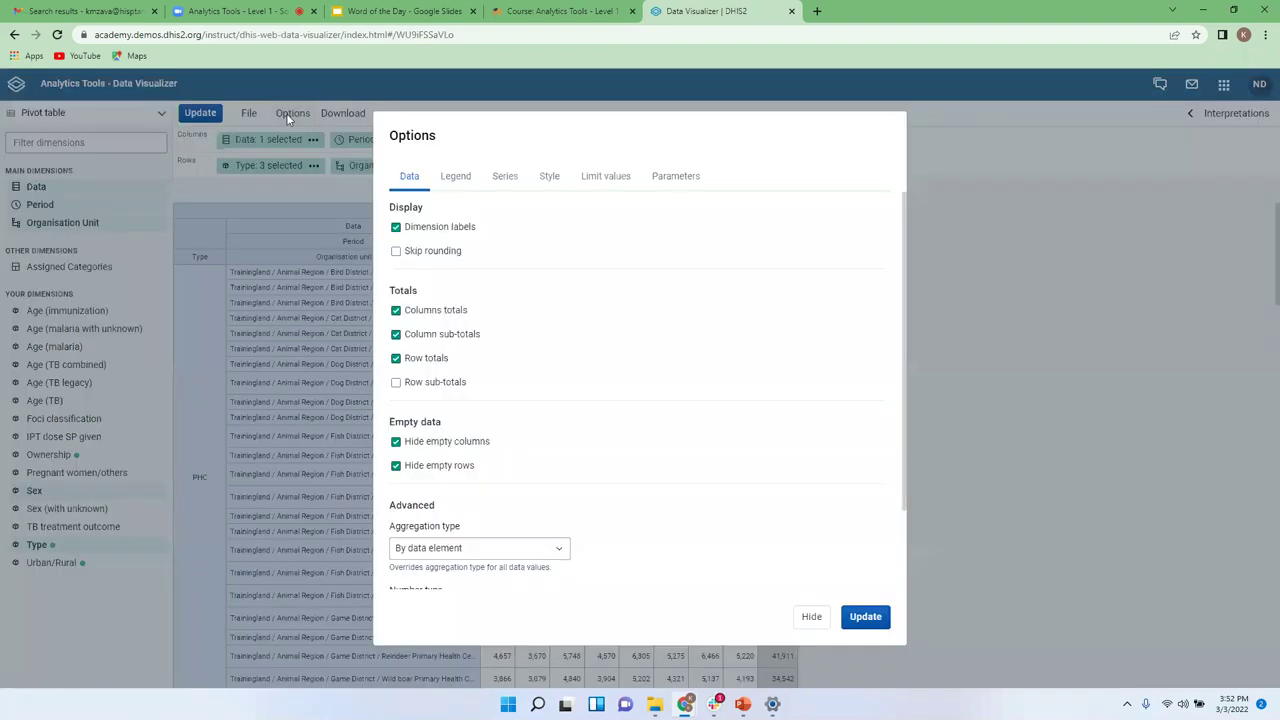
pyautogui.click(549, 181)
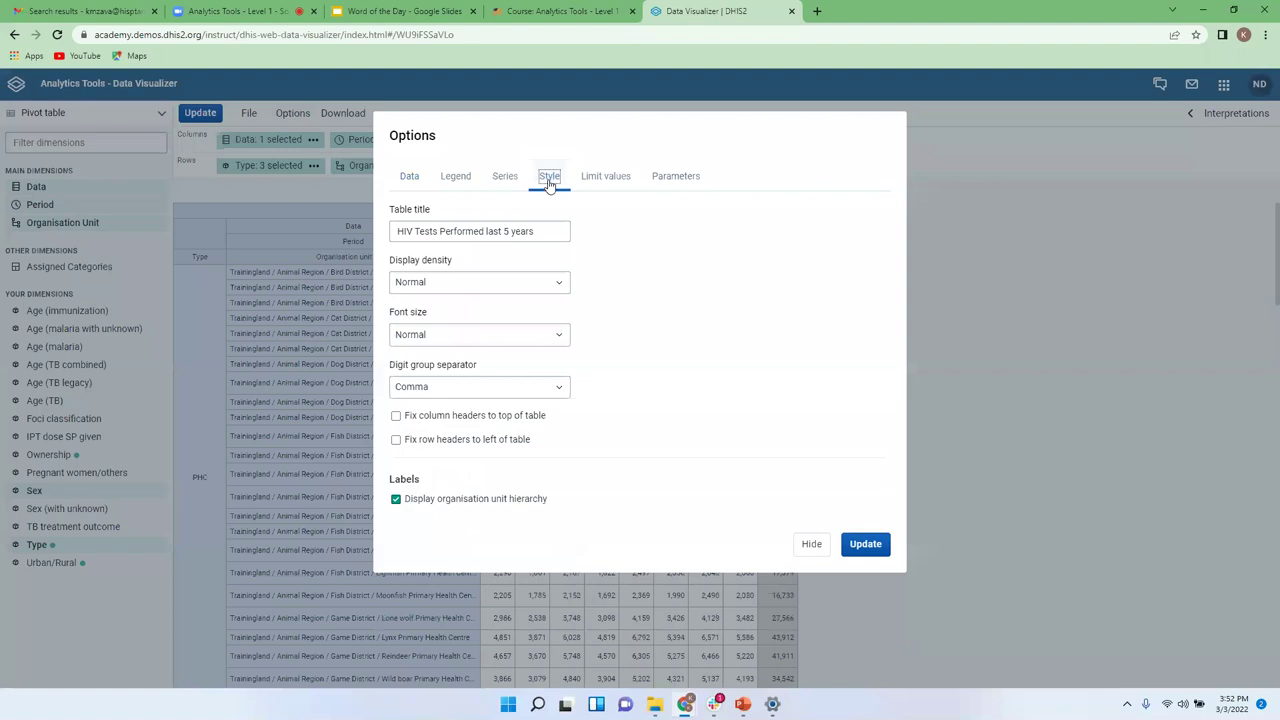
pyautogui.click(412, 424)
pyautogui.click(862, 546)
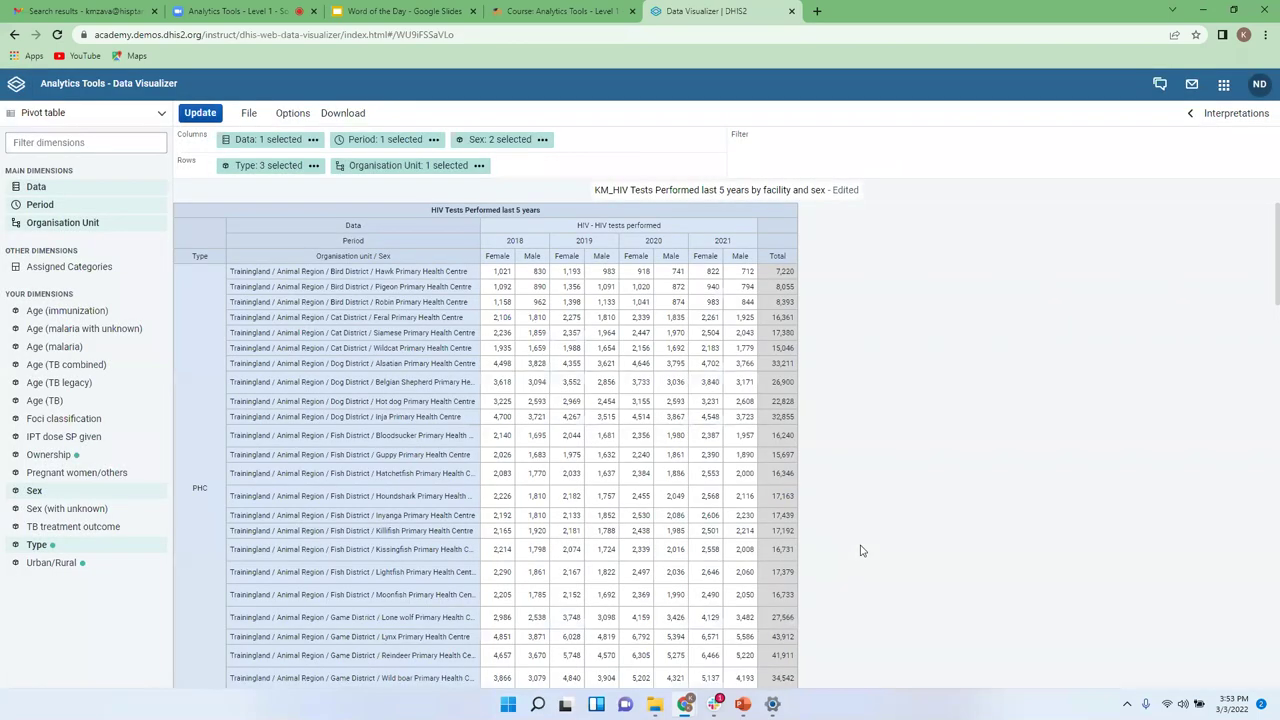
pyautogui.scroll(-10, 552, 572)
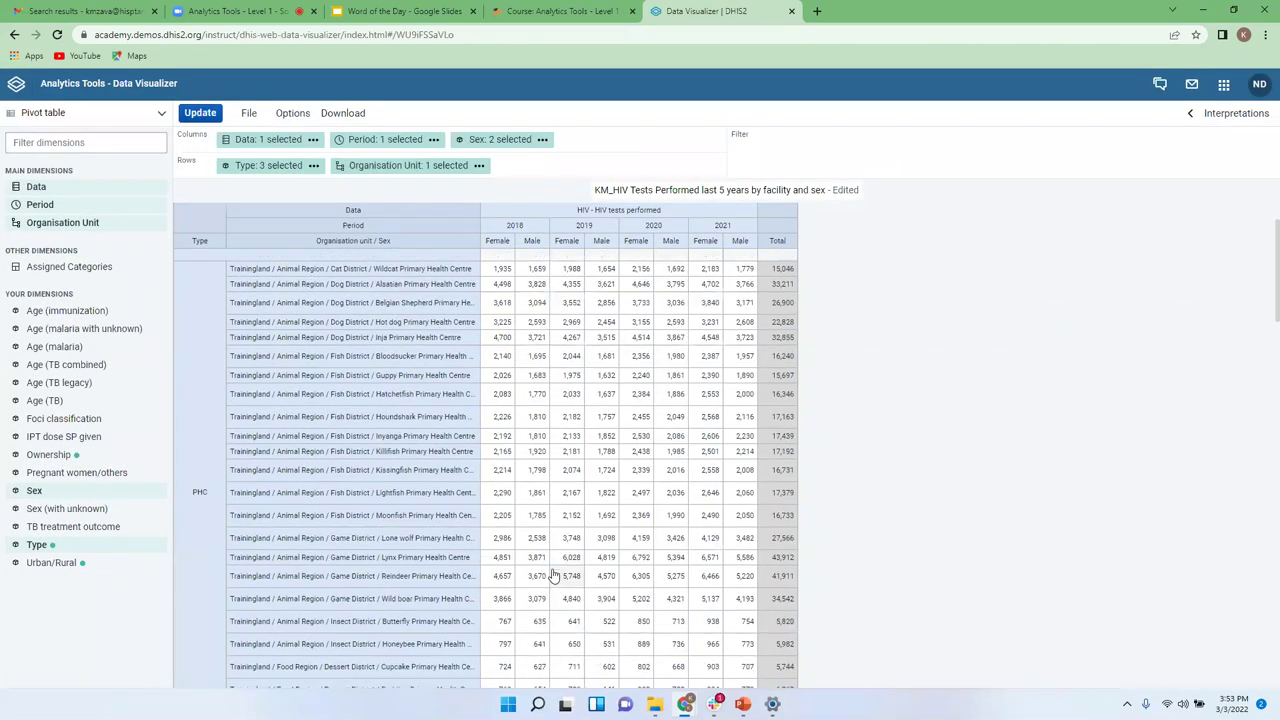
pyautogui.scroll(-8, 552, 572)
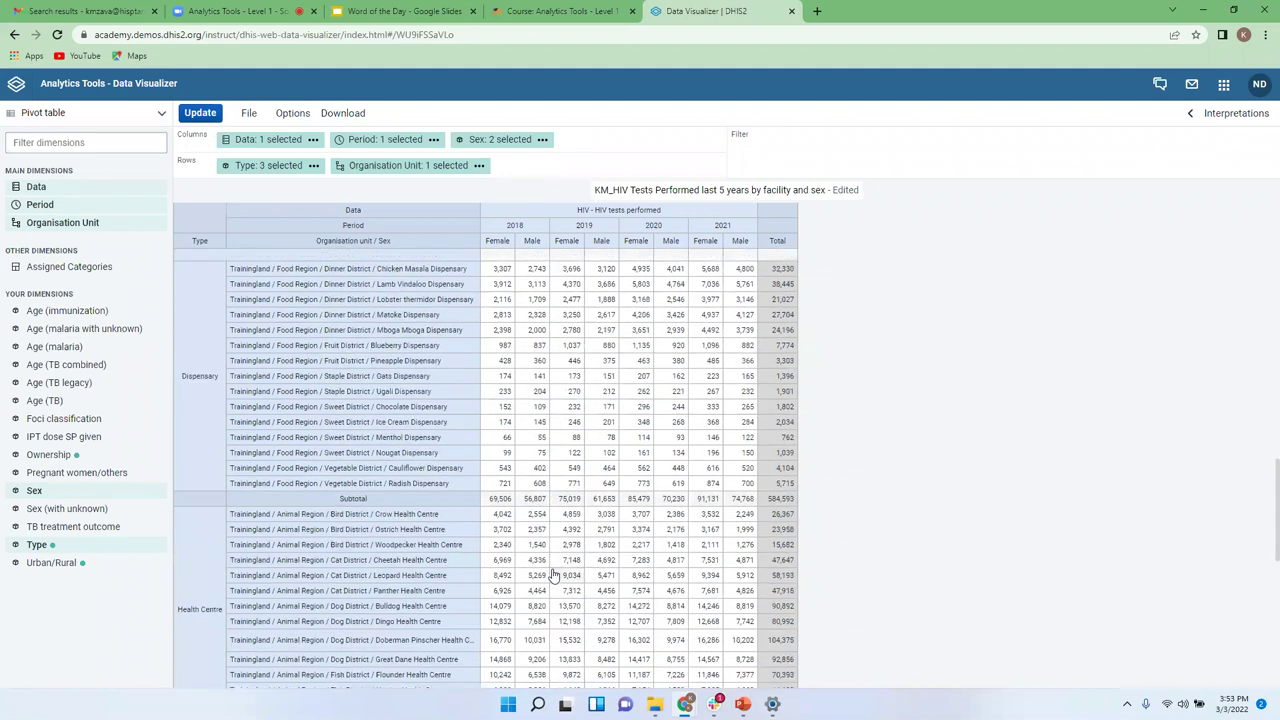
# Check the column headers down to the table's final total row, and review the table's style options without changing them.
pyautogui.scroll(-10, 552, 575)
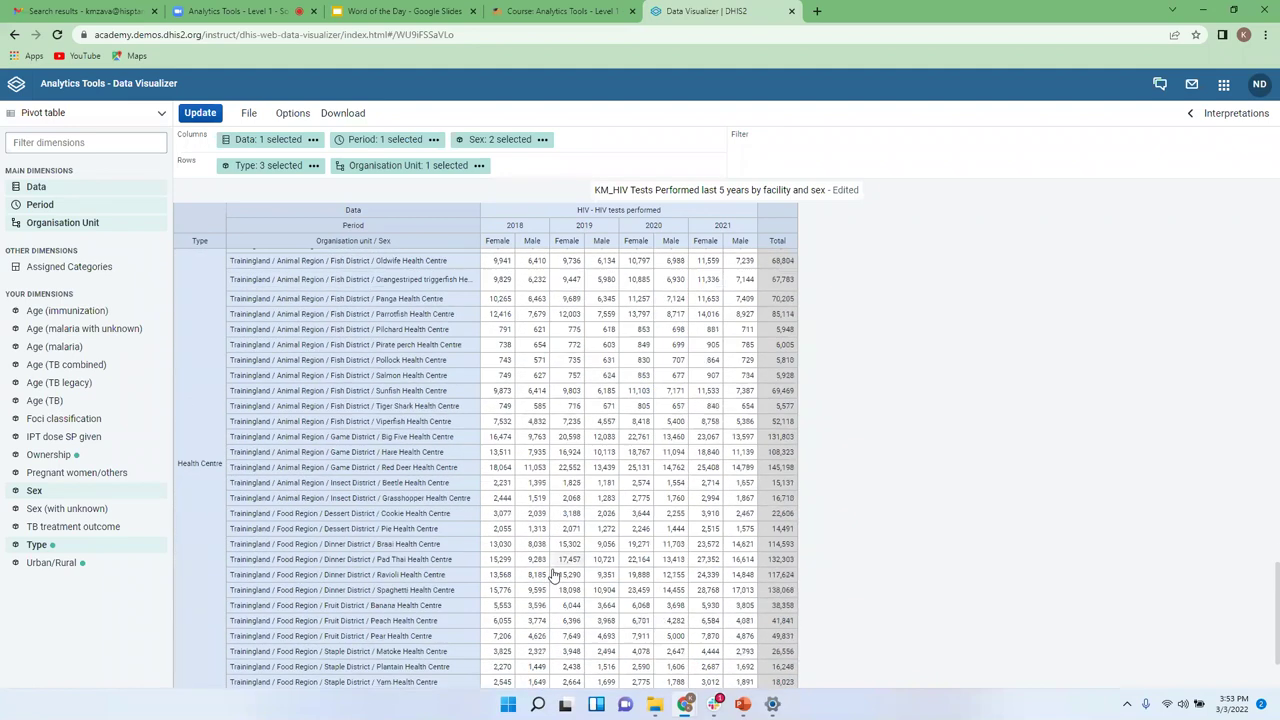
pyautogui.scroll(-2, 552, 575)
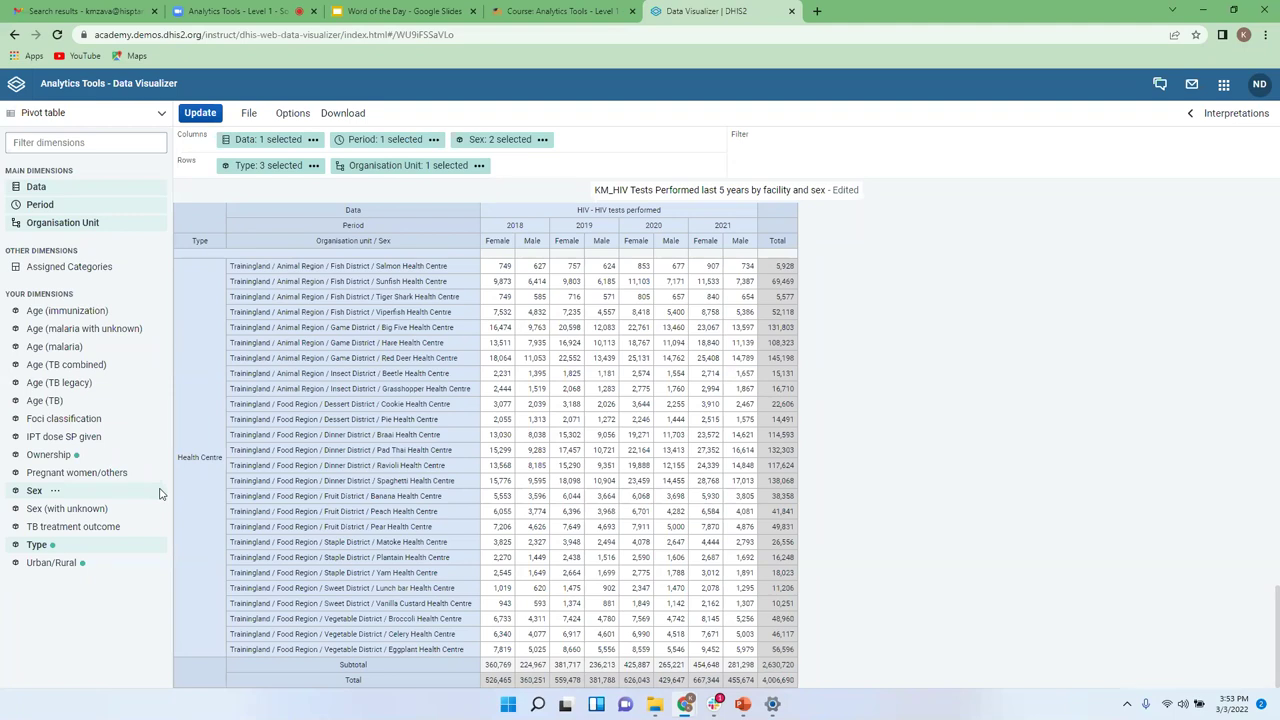
pyautogui.click(285, 115)
pyautogui.click(549, 175)
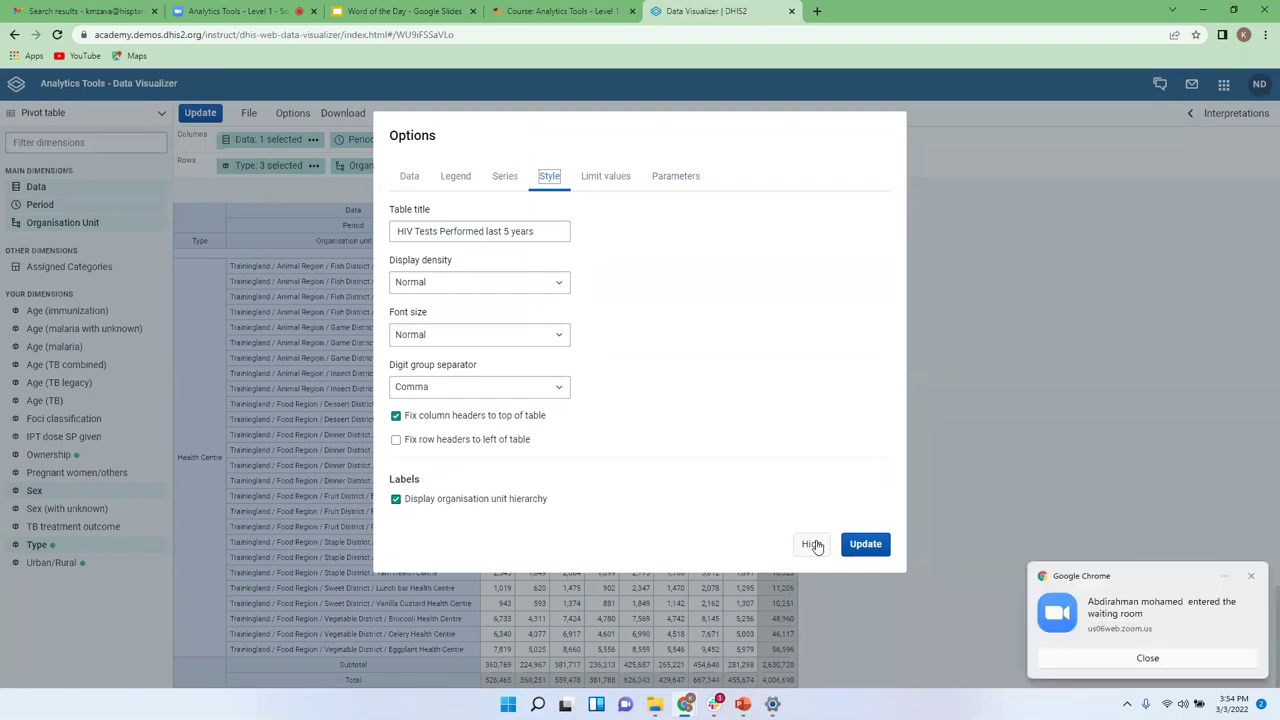
pyautogui.click(810, 550)
pyautogui.click(810, 548)
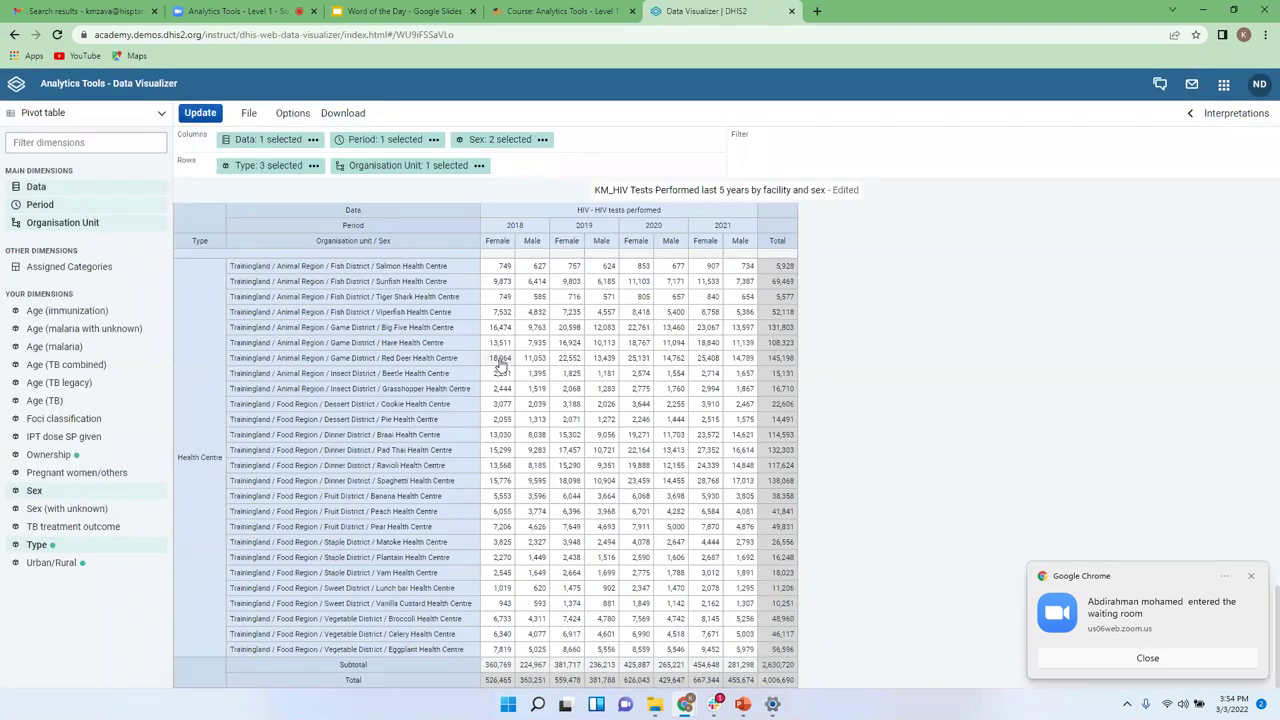
# Save the changes to the HIV tests pivot table under its existing name and look through its rows.
pyautogui.scroll(10, 500, 366)
pyautogui.scroll(5, 500, 366)
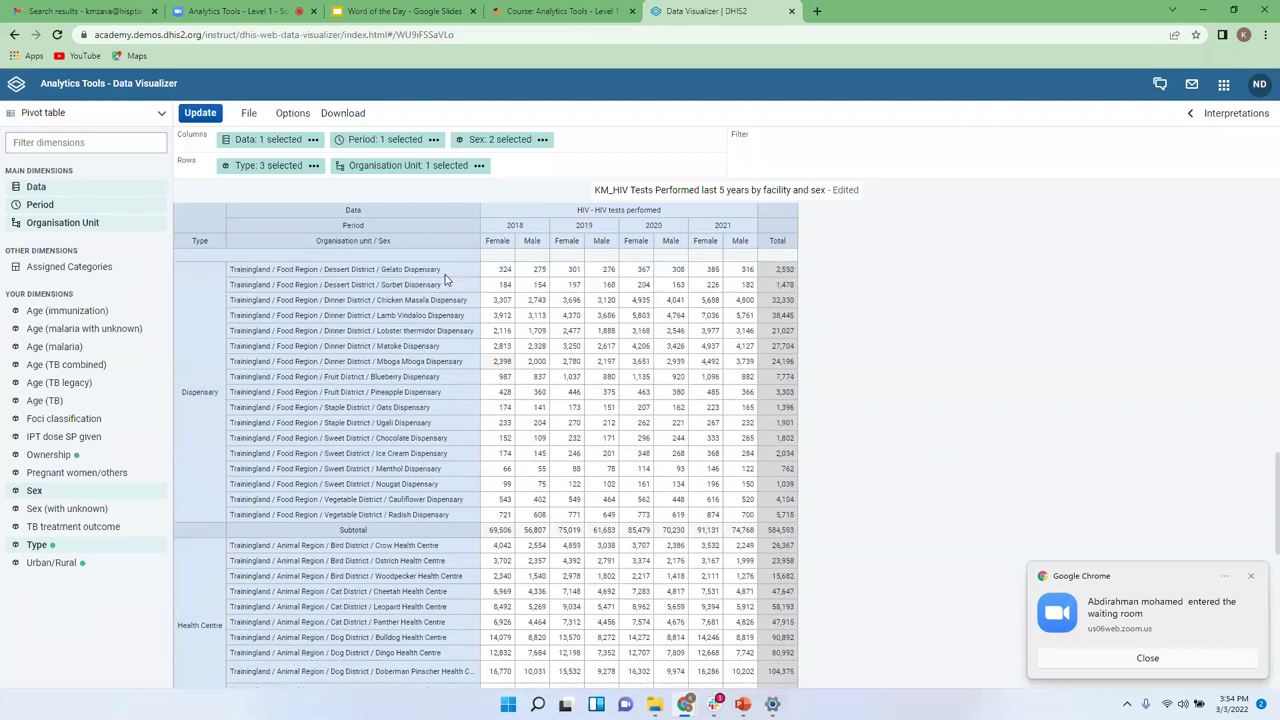
pyautogui.click(251, 116)
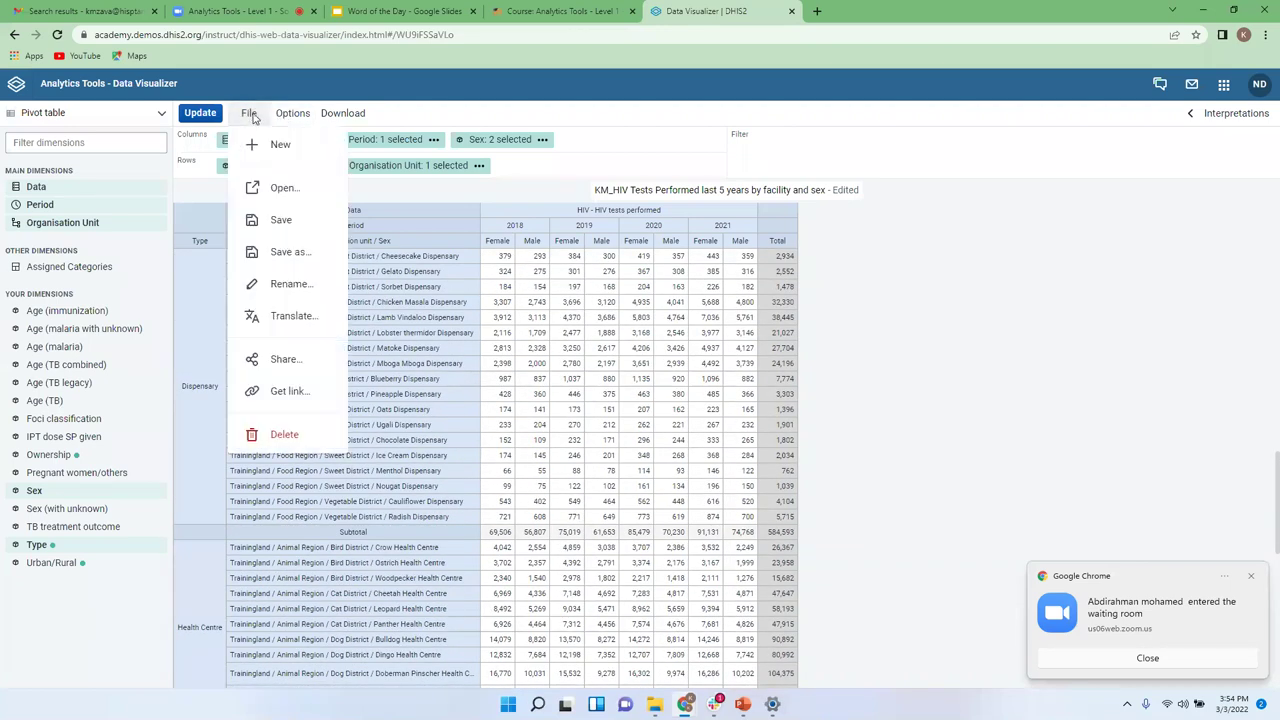
pyautogui.click(281, 220)
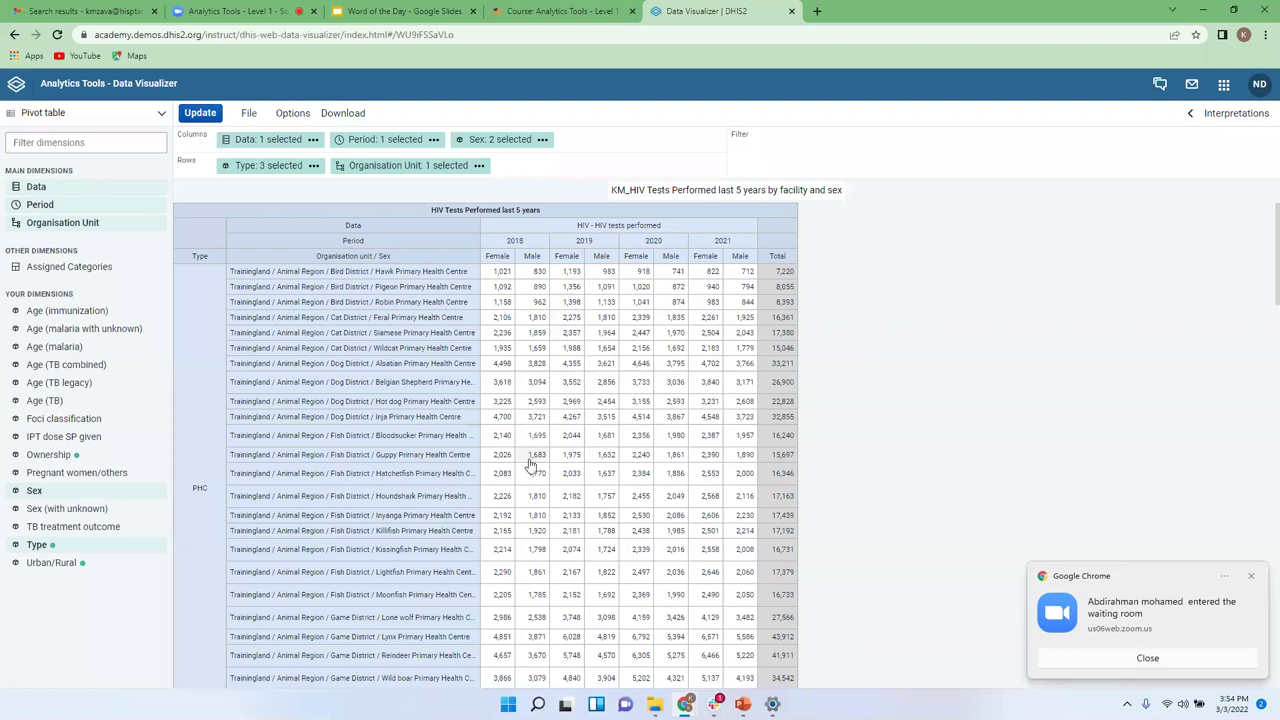
pyautogui.scroll(-10, 530, 465)
pyautogui.scroll(15, 530, 465)
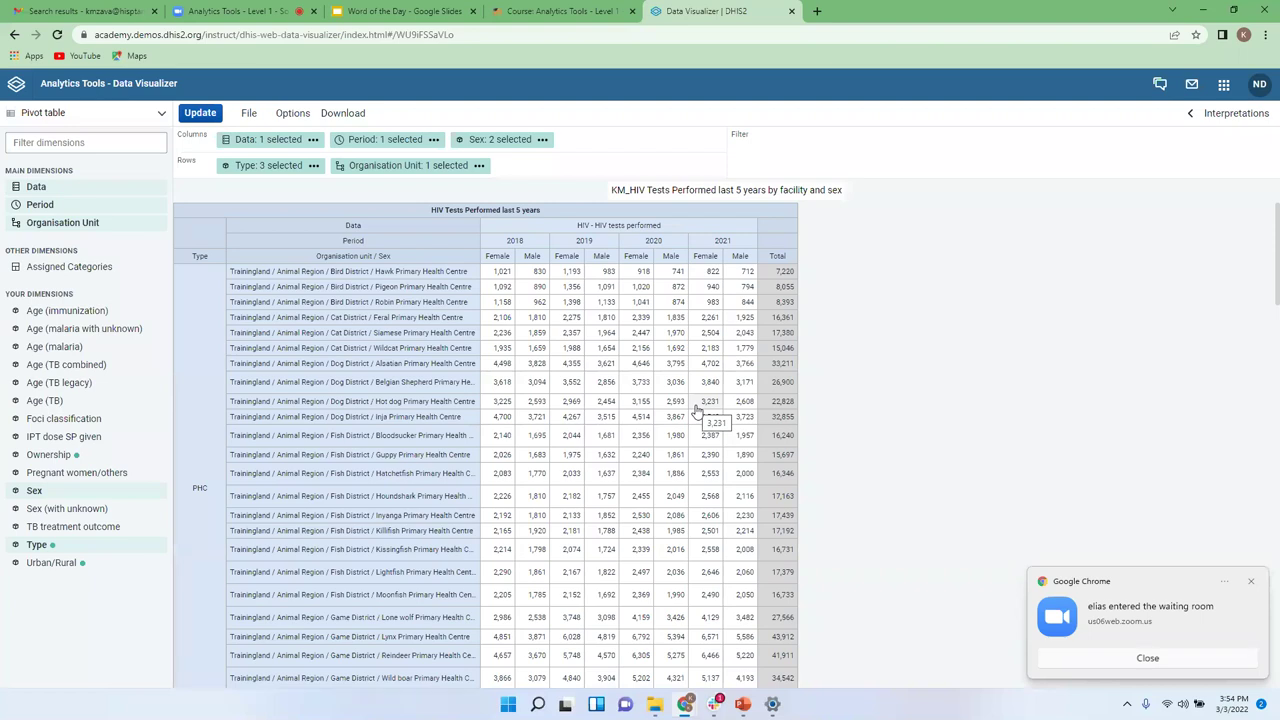
# Limit the table's minimum data value to >= 3000.
pyautogui.scroll(-2, 697, 412)
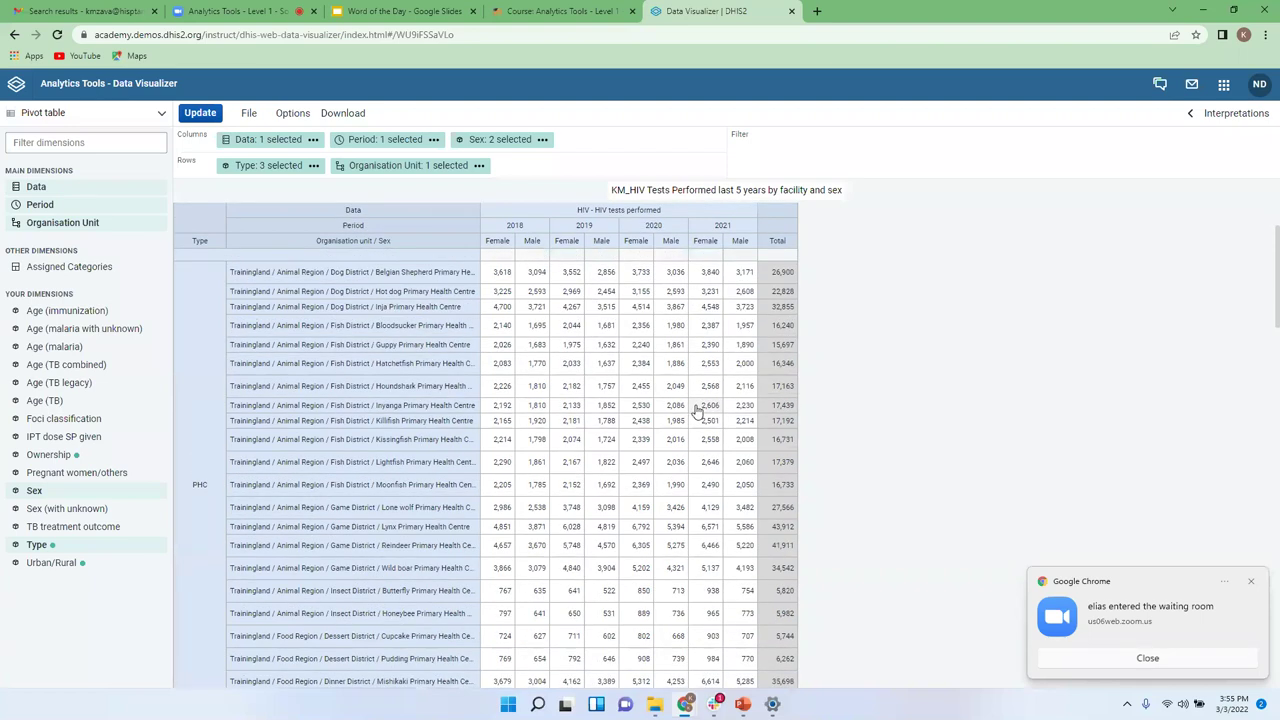
pyautogui.scroll(-1, 697, 410)
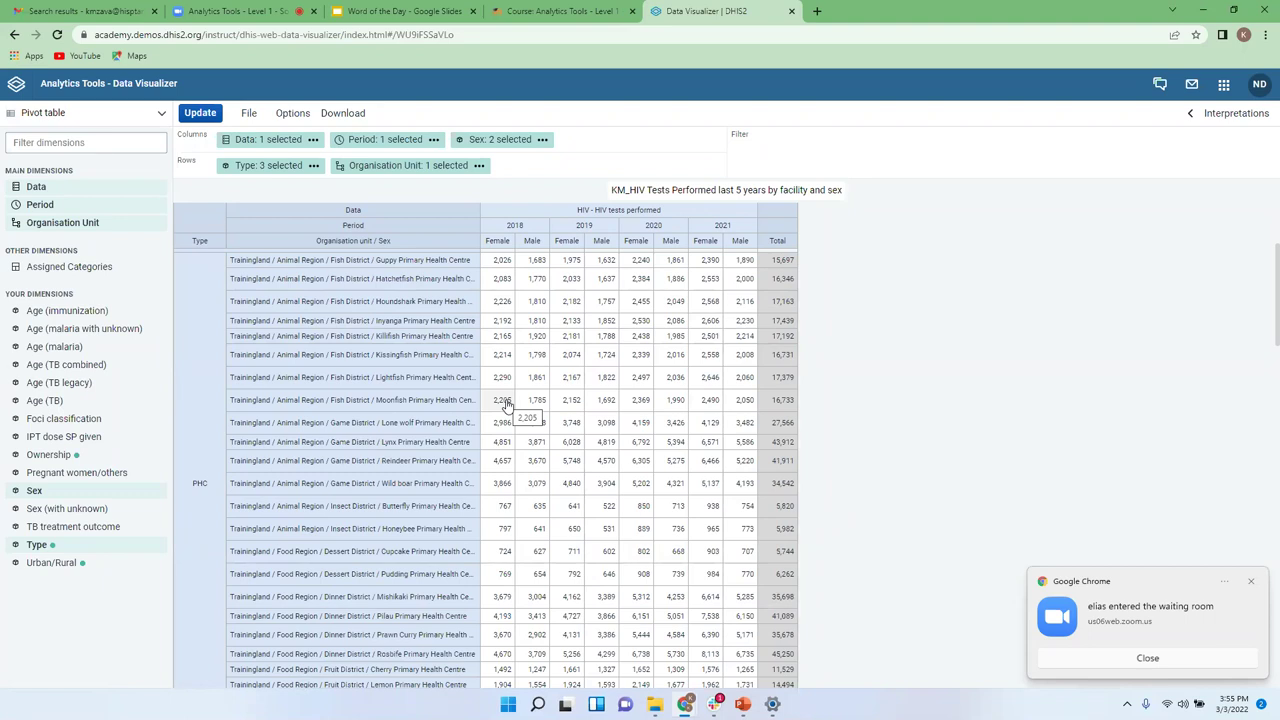
pyautogui.scroll(3, 507, 404)
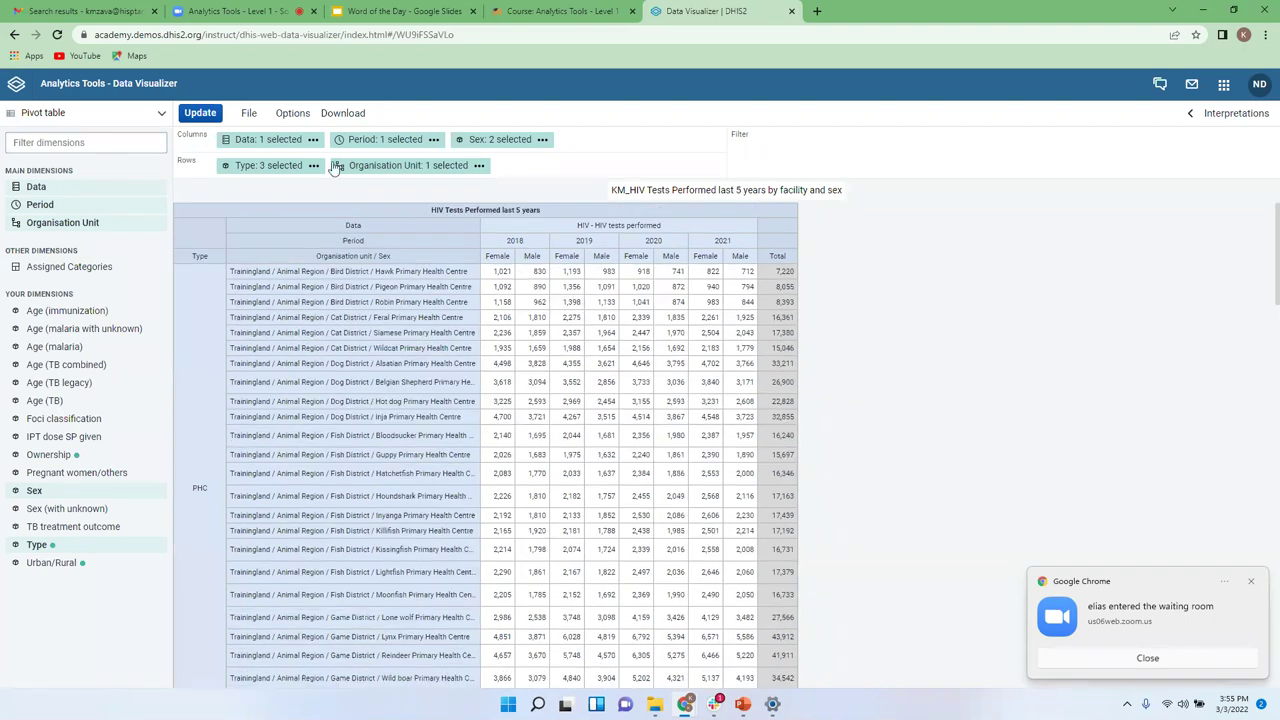
pyautogui.click(293, 114)
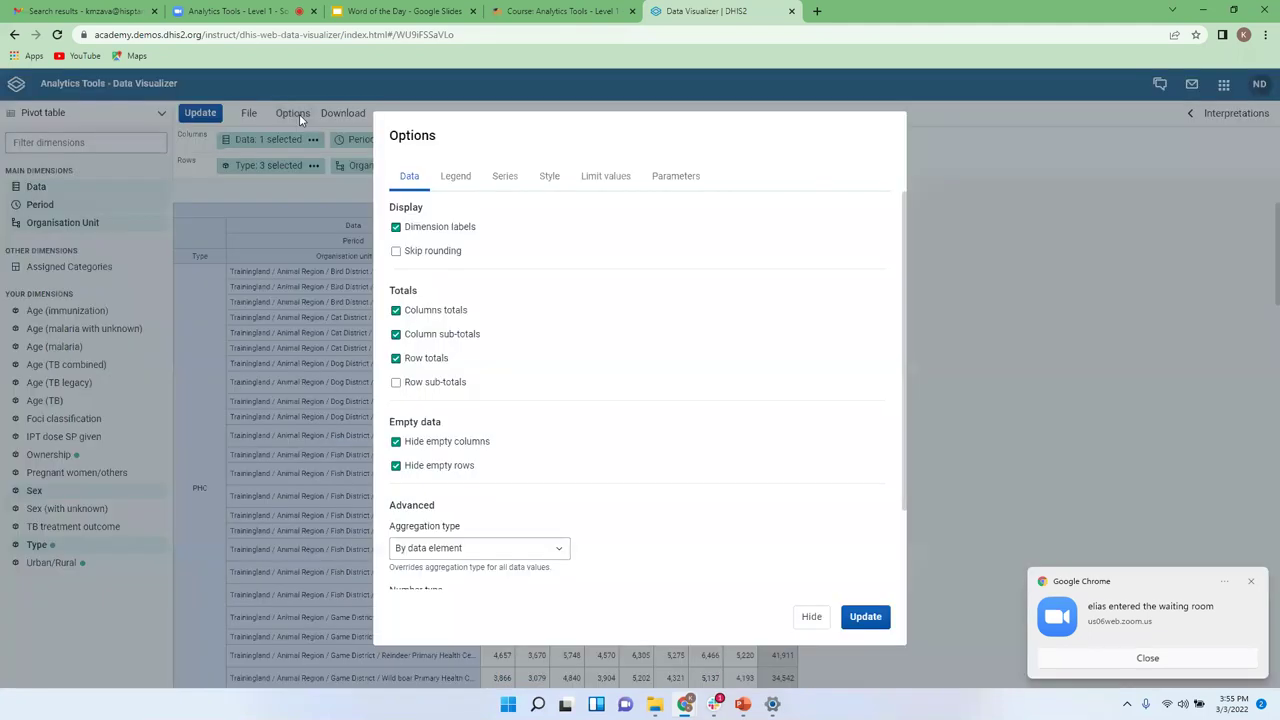
pyautogui.click(606, 178)
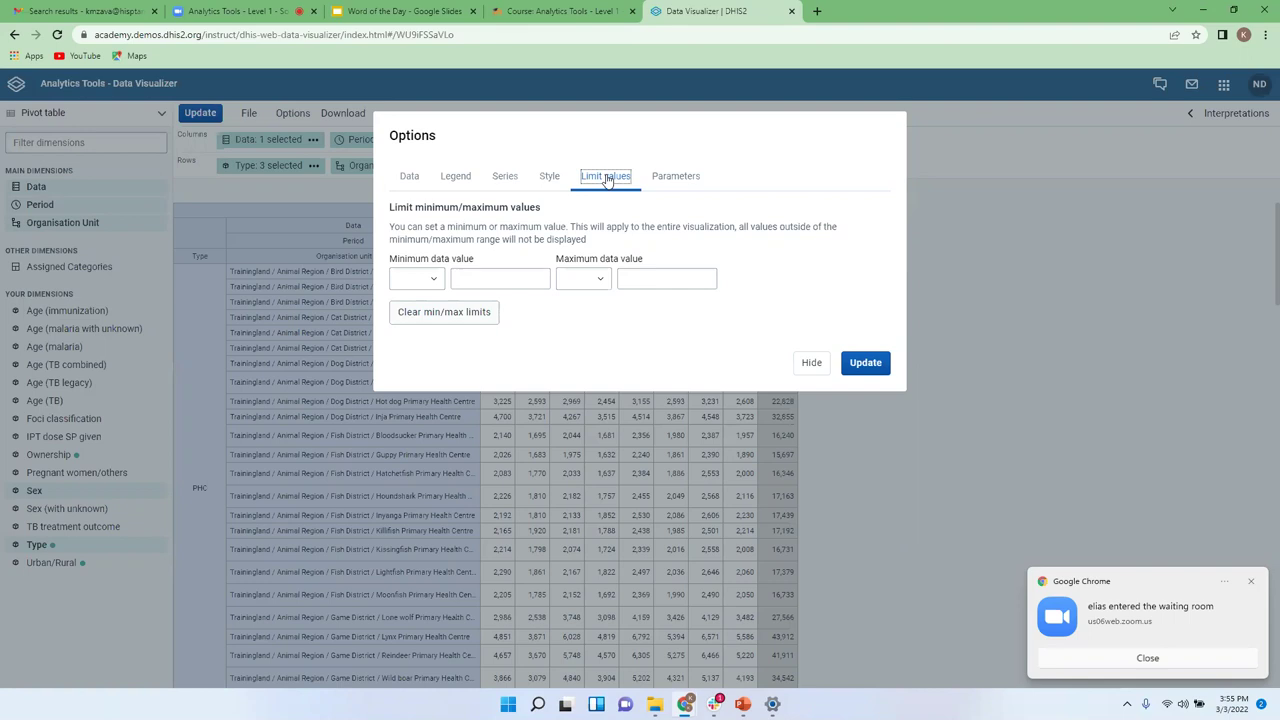
pyautogui.click(435, 282)
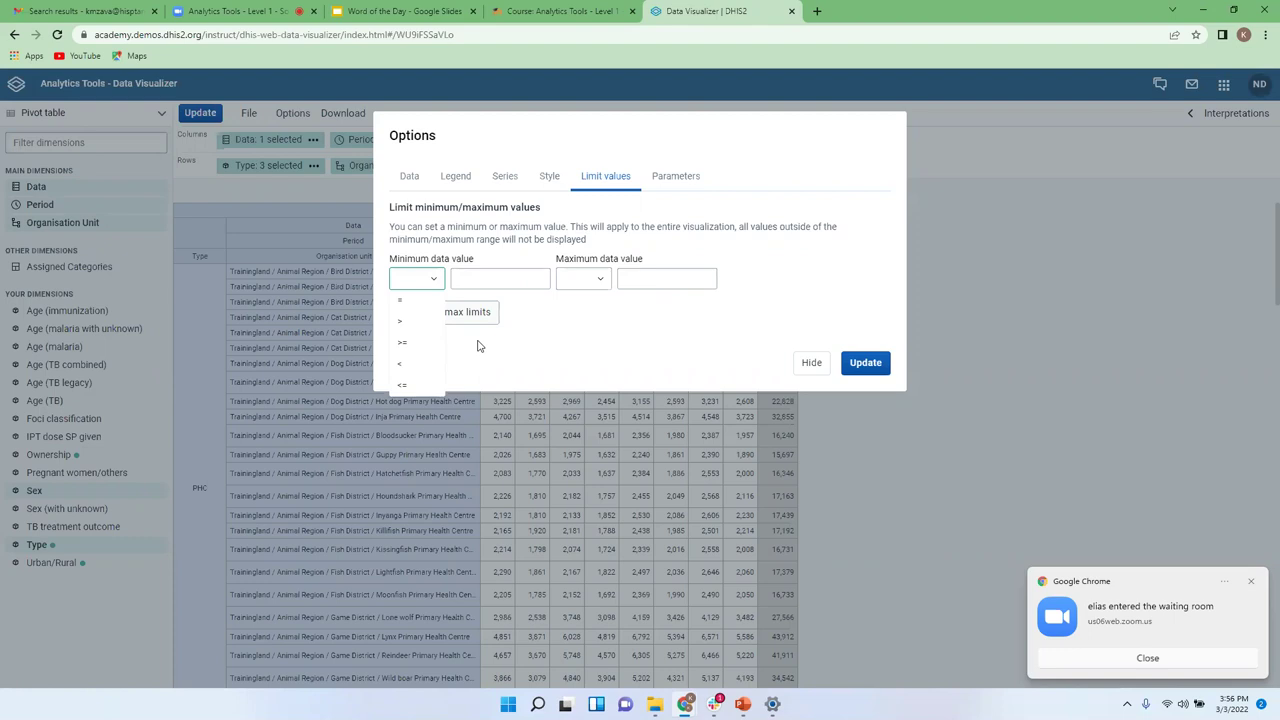
pyautogui.click(402, 347)
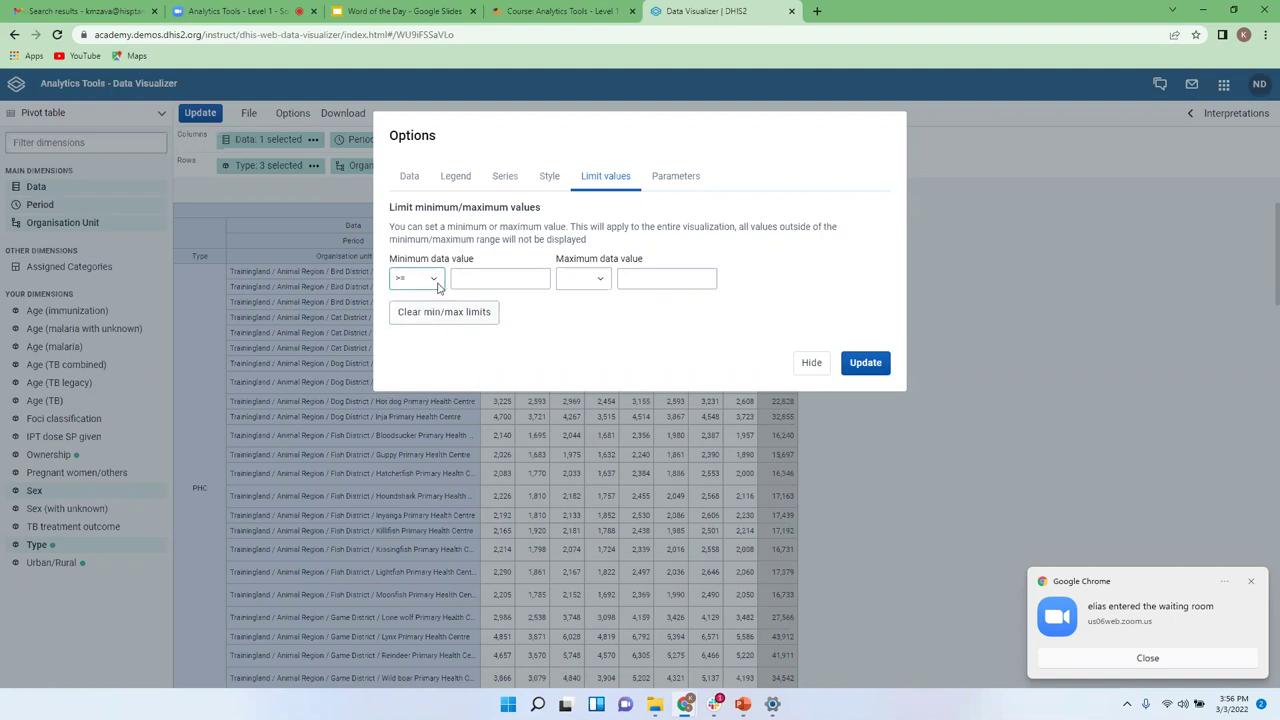
pyautogui.click(437, 280)
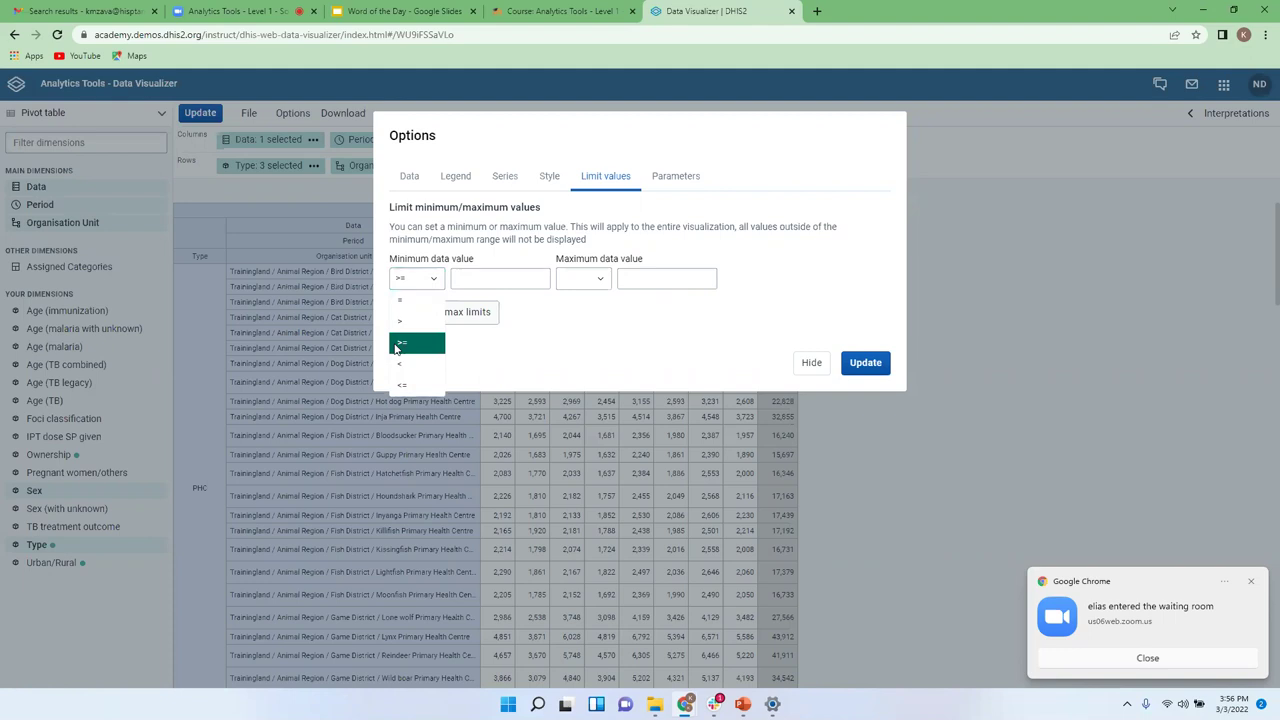
pyautogui.click(531, 351)
pyautogui.click(481, 279)
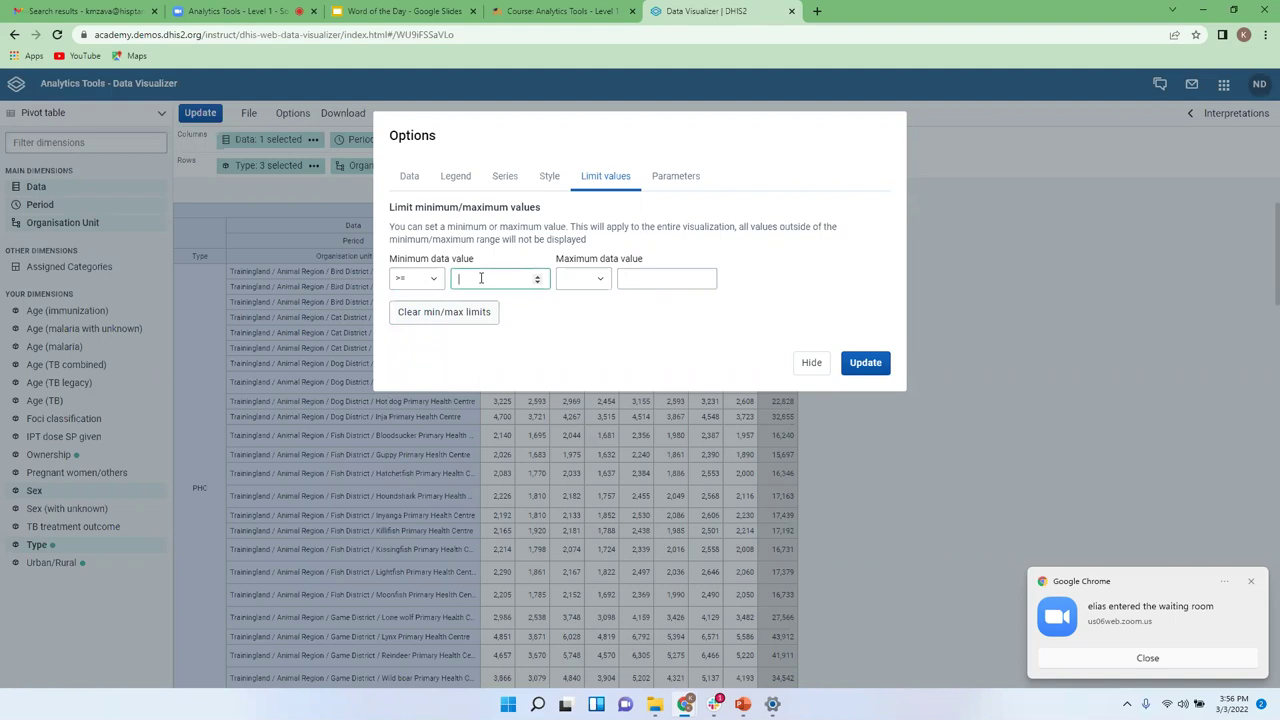
pyautogui.write('3000')
# Limit the maximum data value to <= 5000, update the table, and look through the filtered rows.
pyautogui.click(598, 280)
pyautogui.click(571, 390)
pyautogui.click(648, 282)
pyautogui.write('5000')
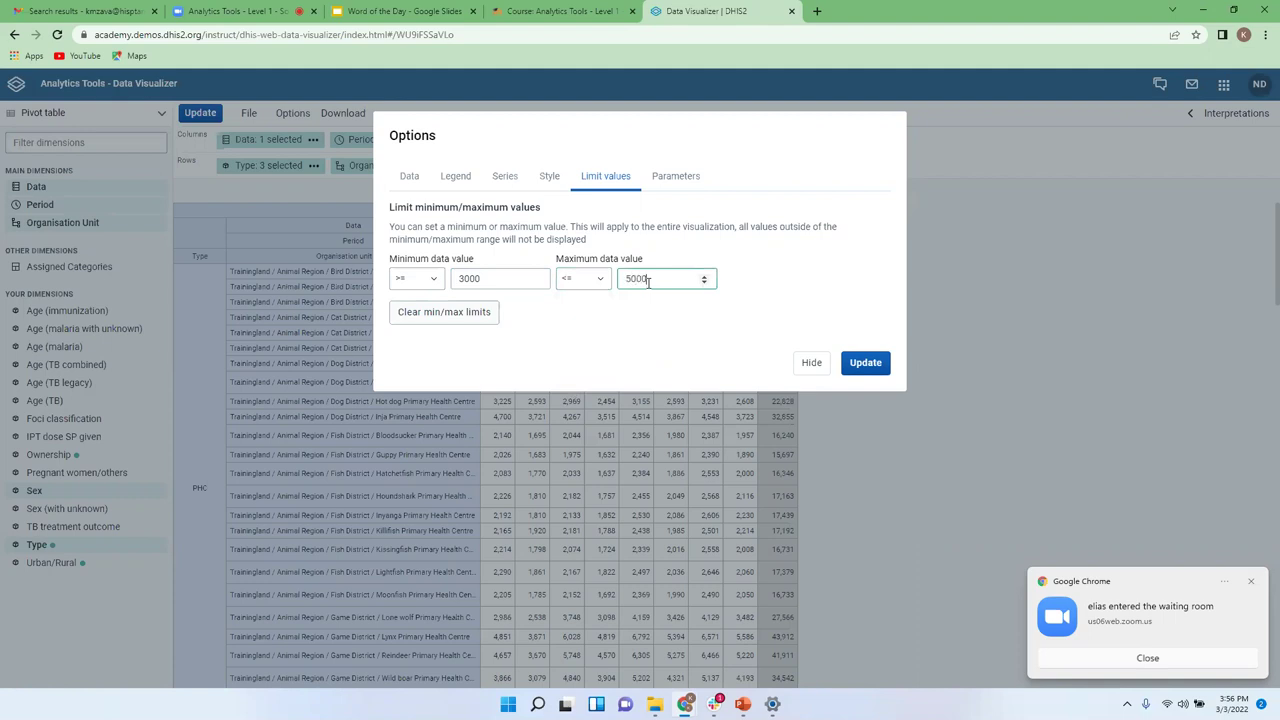
pyautogui.click(866, 366)
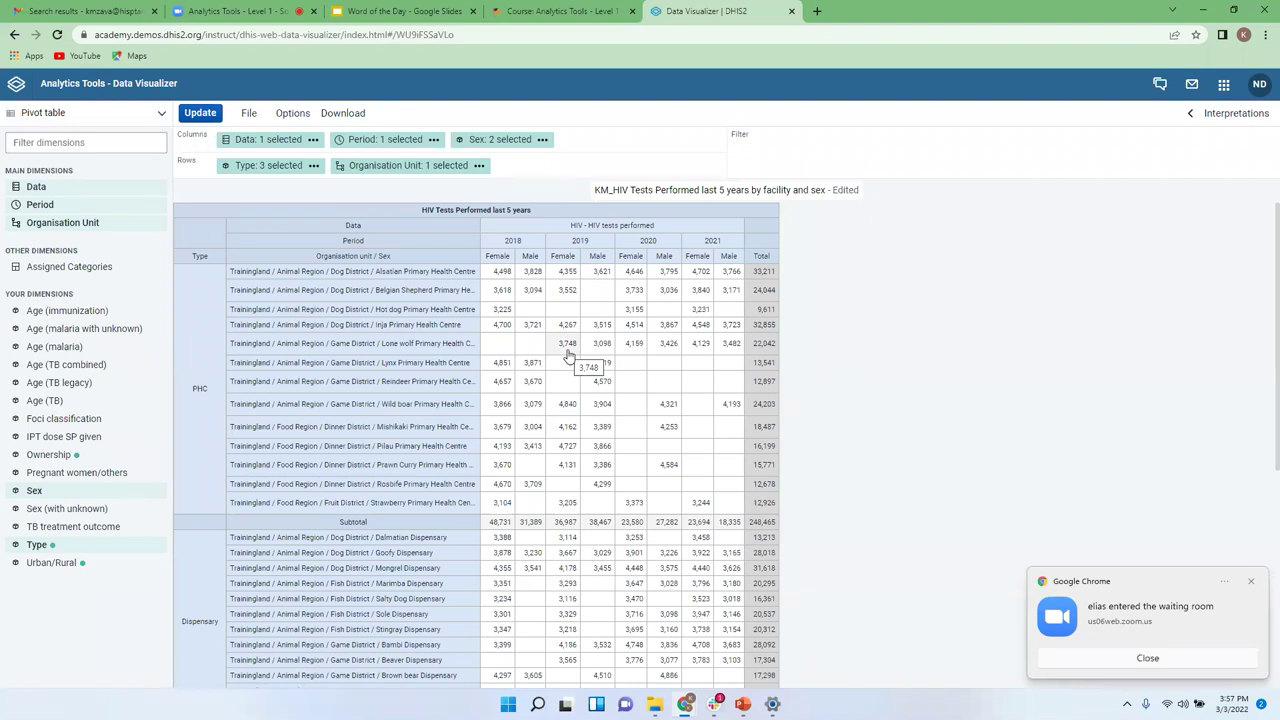
pyautogui.scroll(-5, 567, 357)
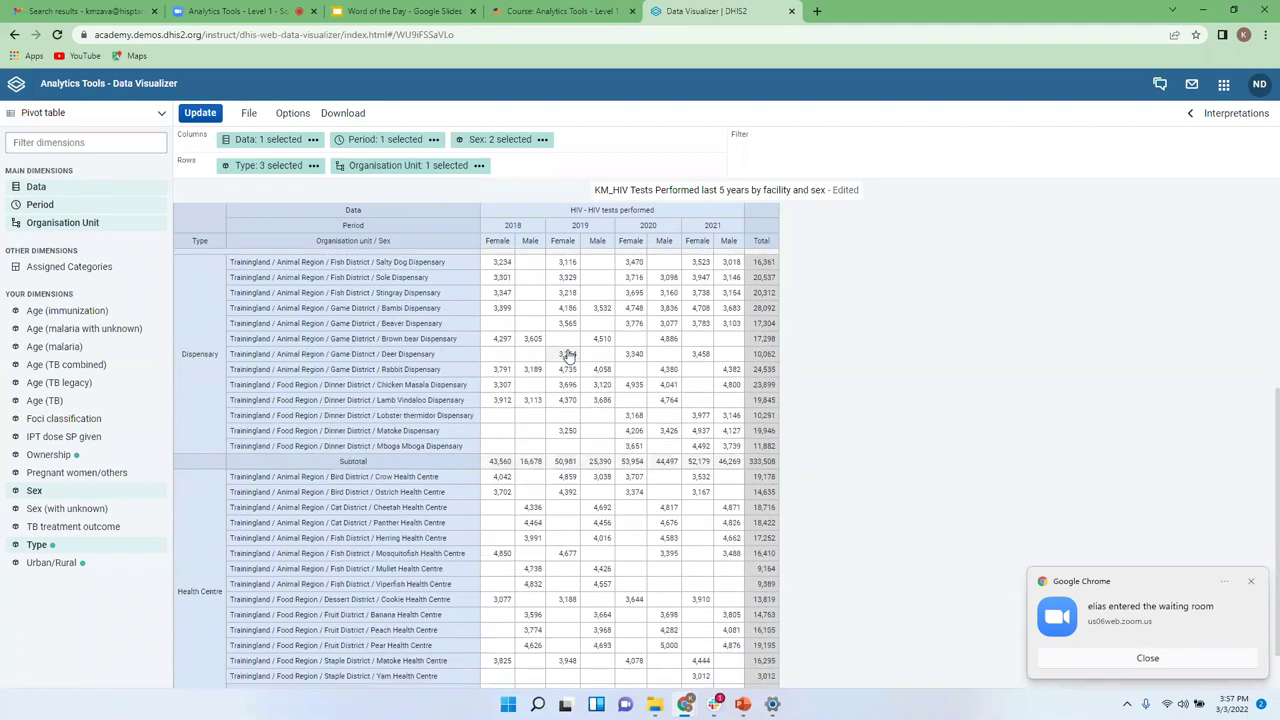
pyautogui.scroll(5, 567, 357)
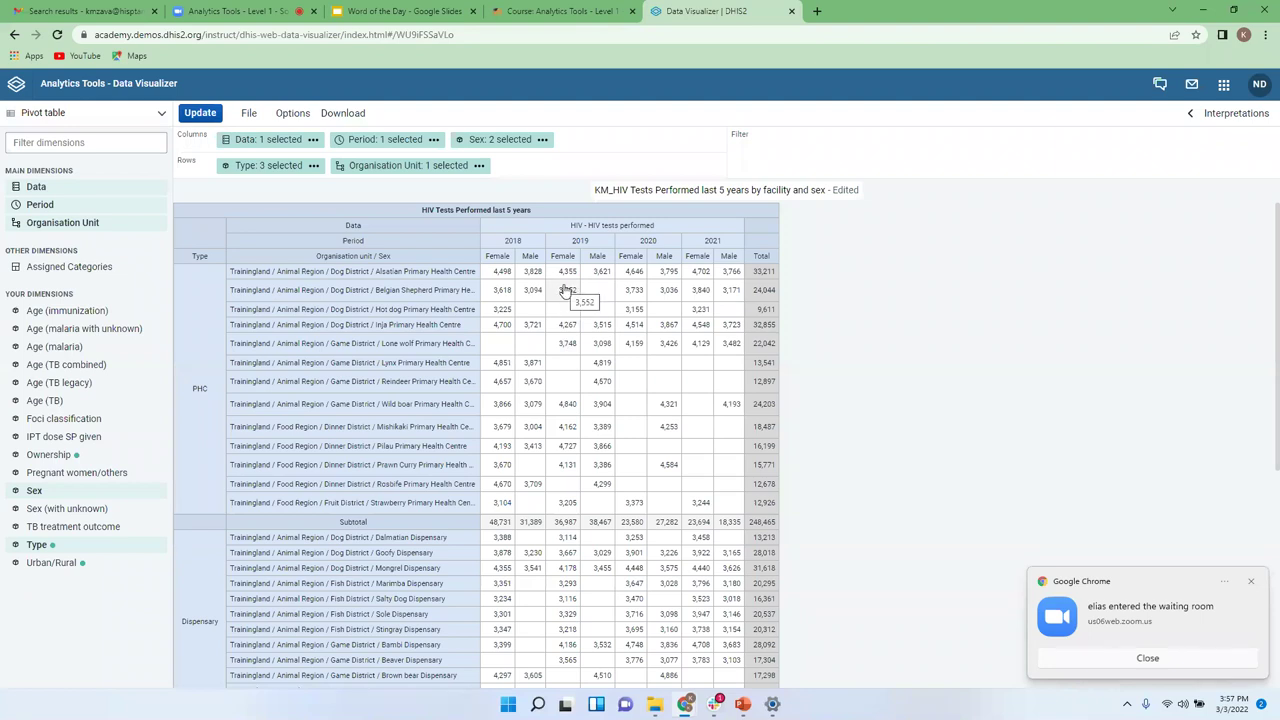
# Clear the table's minimum and maximum value limits and update the table.
pyautogui.click(290, 114)
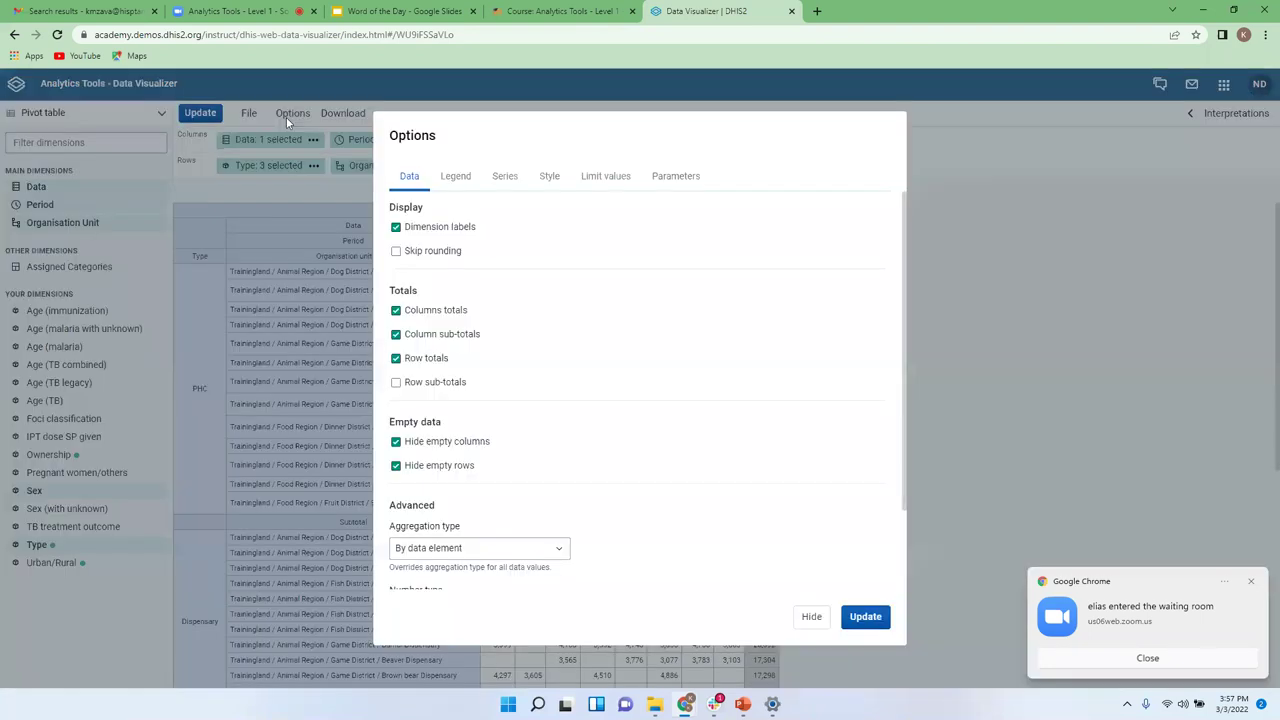
pyautogui.click(592, 180)
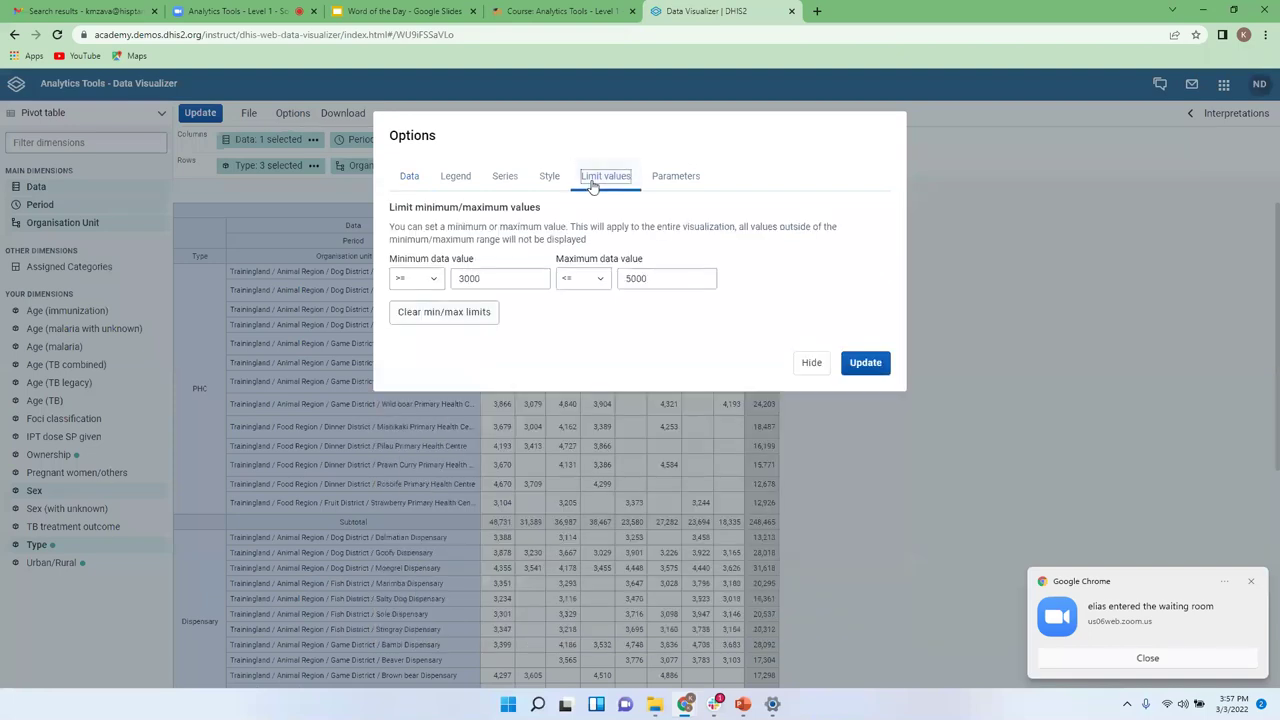
pyautogui.click(430, 318)
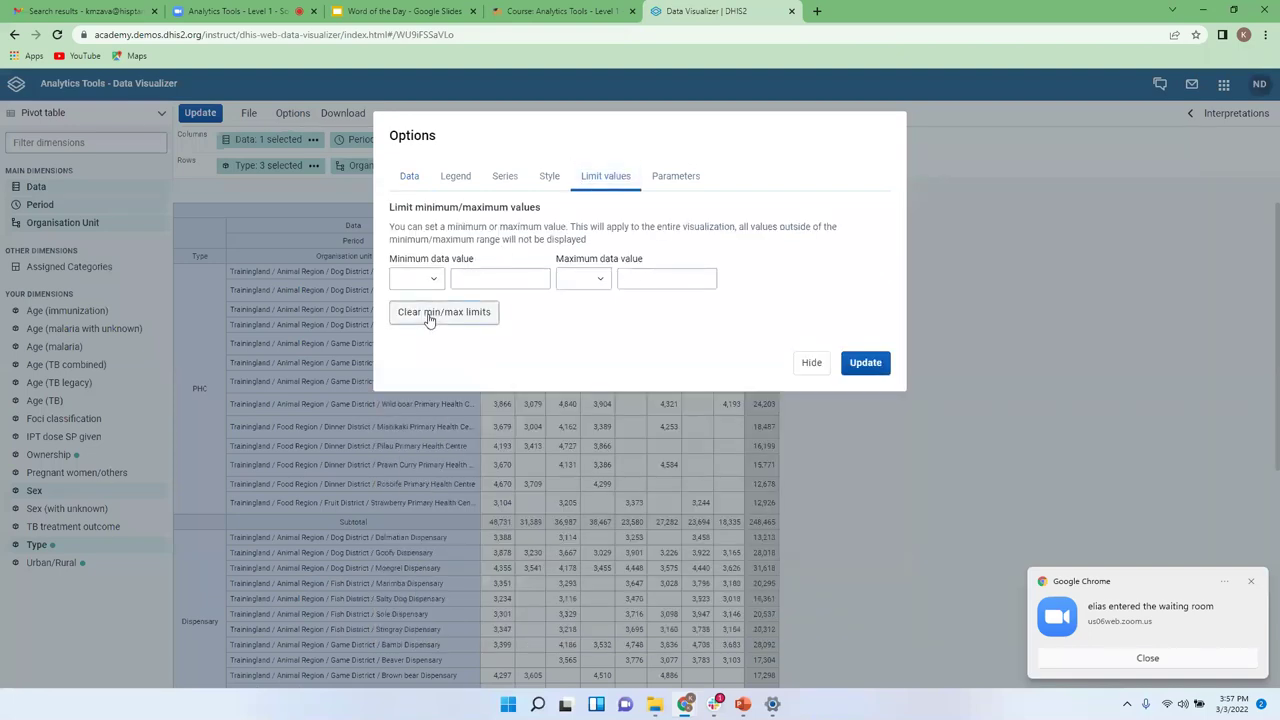
pyautogui.click(862, 366)
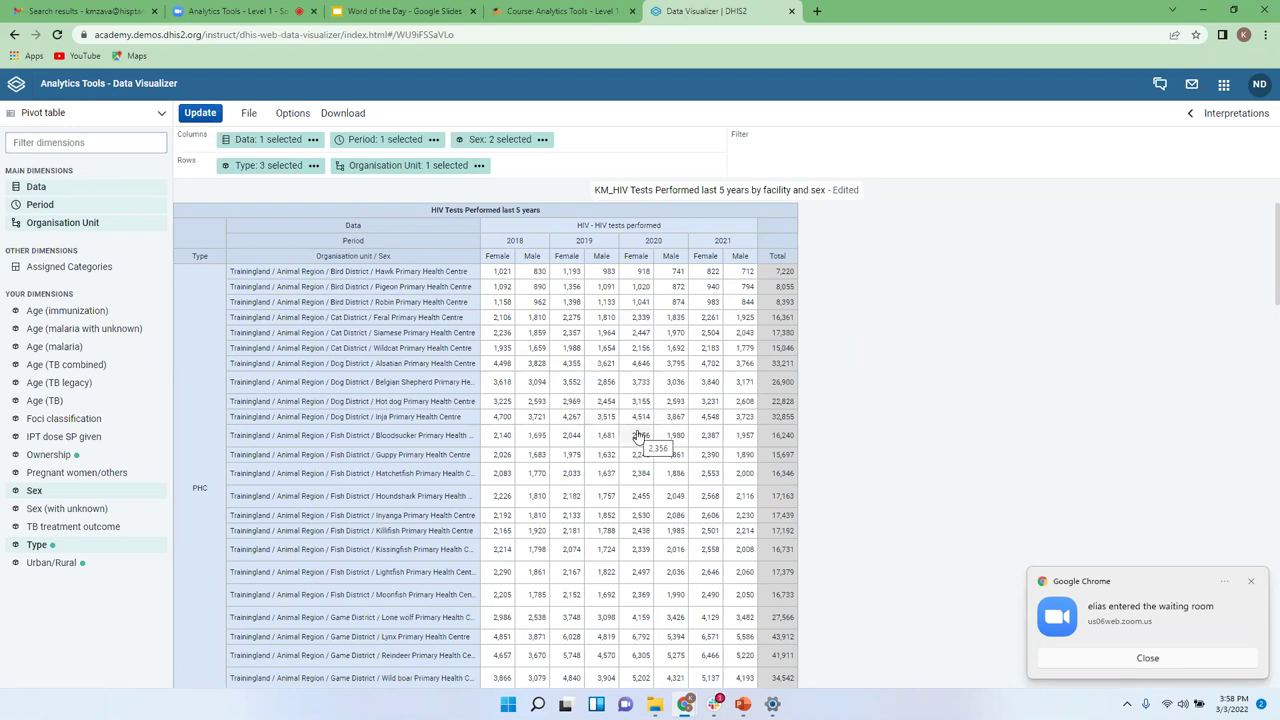
# Review the table layout and plain data source download formats, and look over the table's facility rows.
pyautogui.click(352, 116)
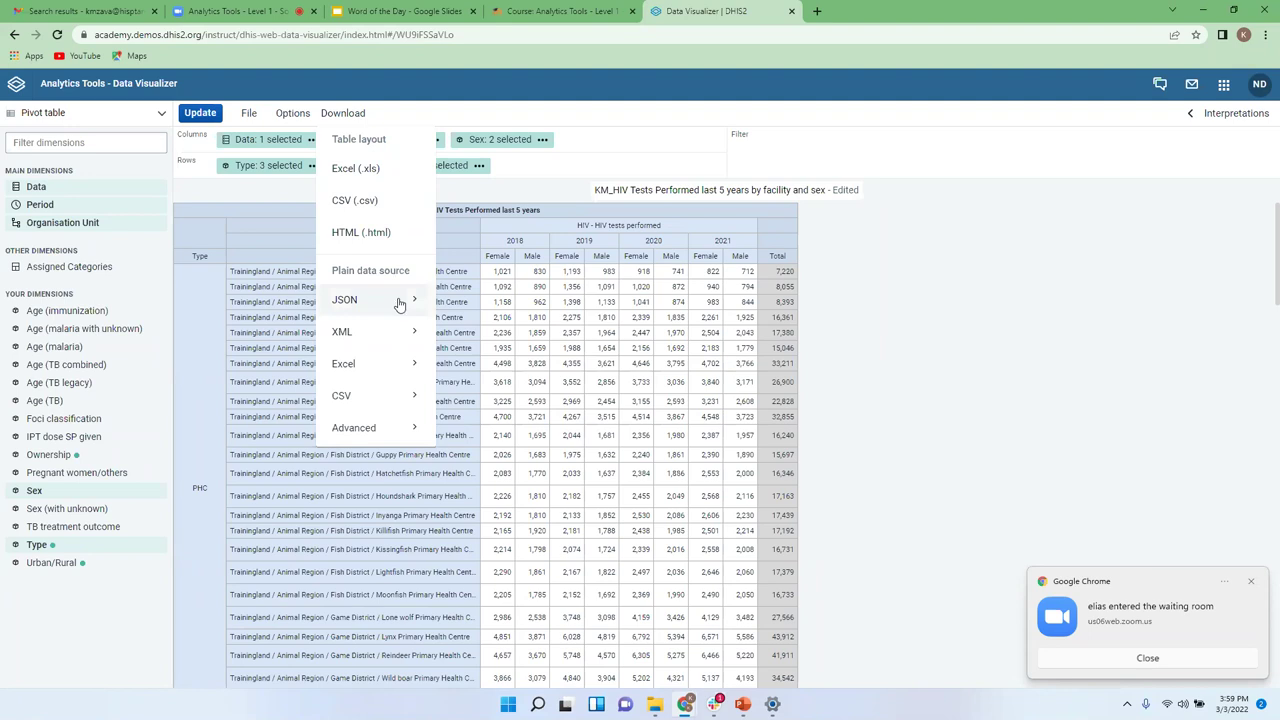
pyautogui.click(843, 298)
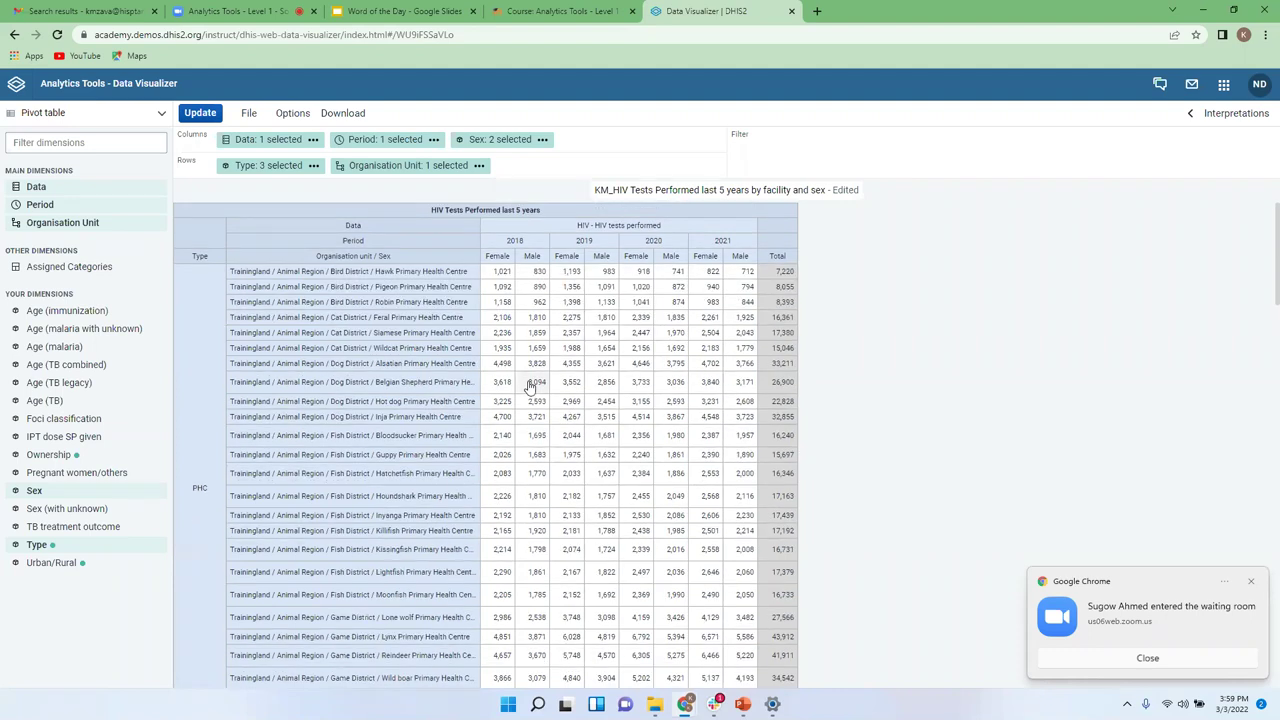
pyautogui.scroll(-3, 530, 386)
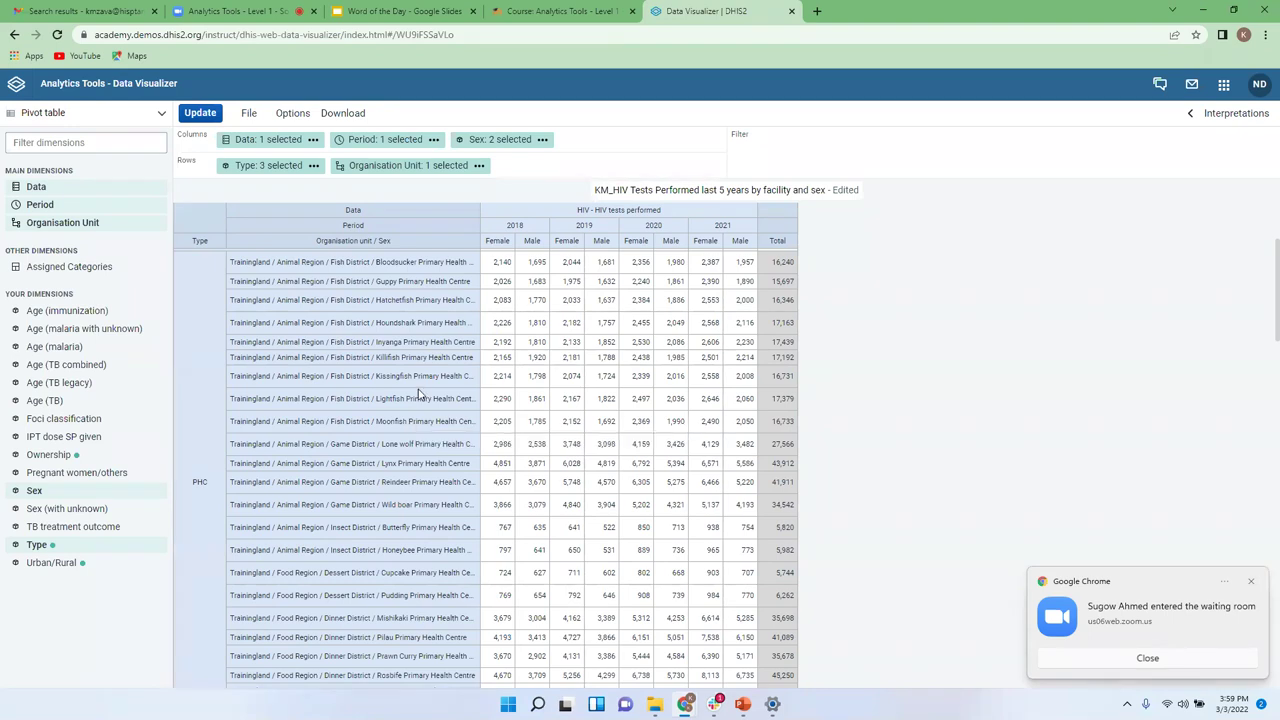
pyautogui.scroll(3, 440, 318)
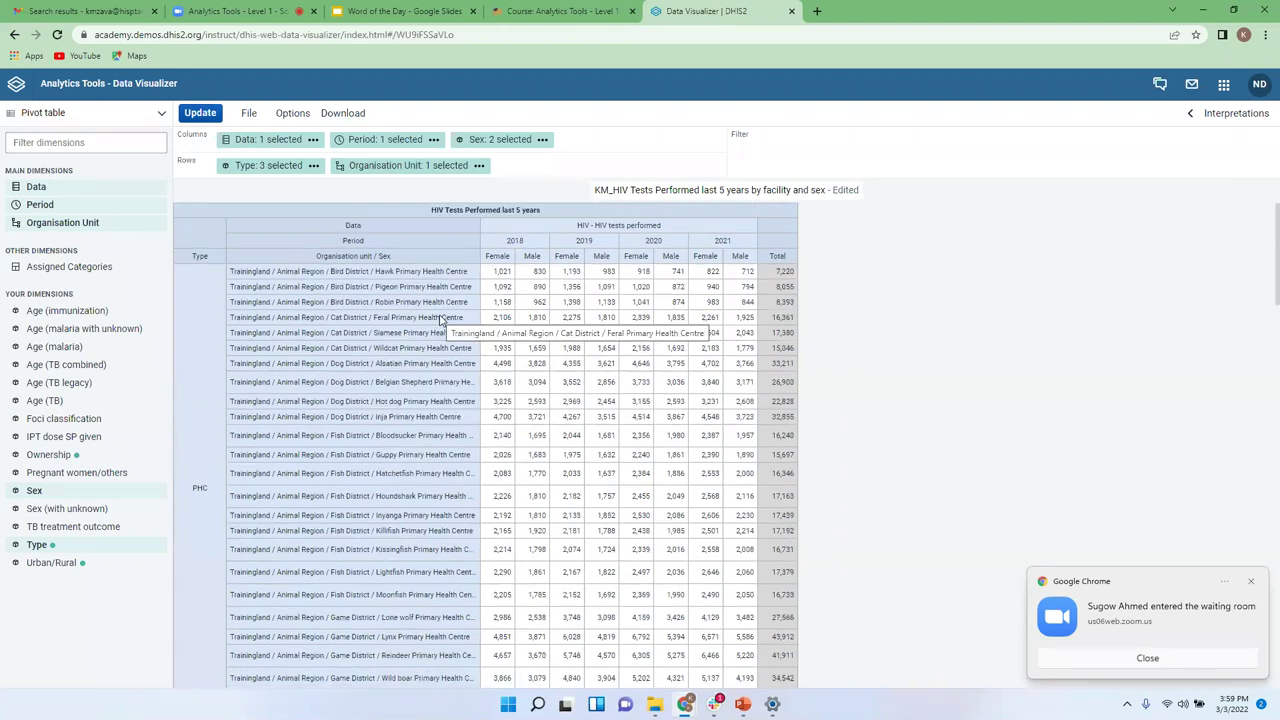